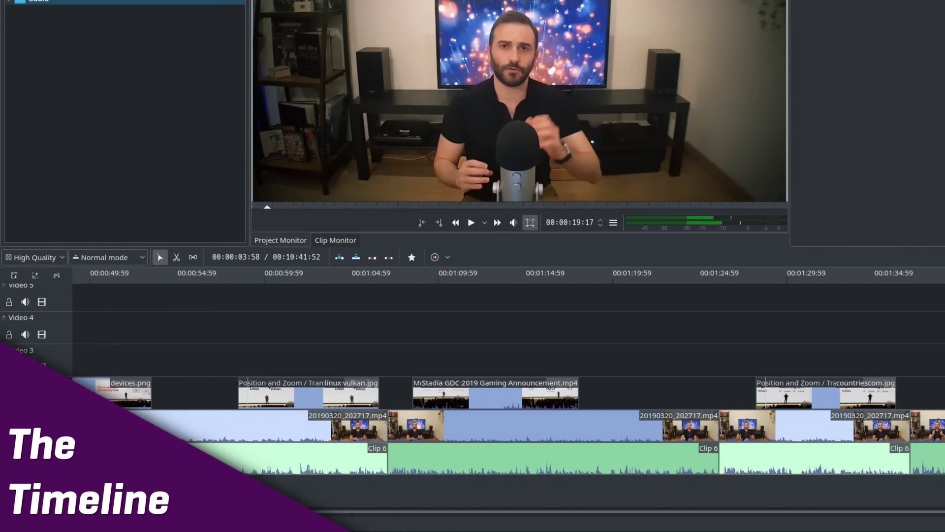
Cycle the active track through Video 3, 4 and 5, ending back on Video 3.
left_click_drag(216, 502, 105, 501)
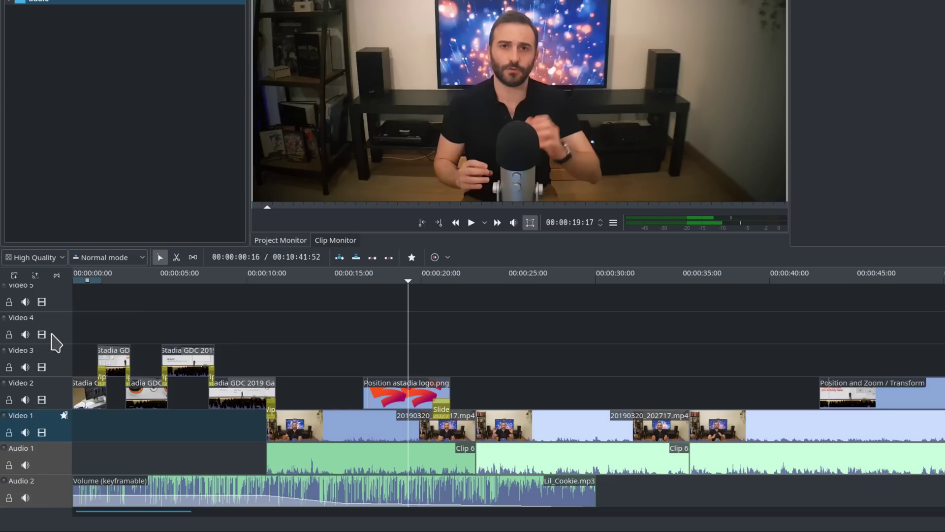
left_click(62, 367)
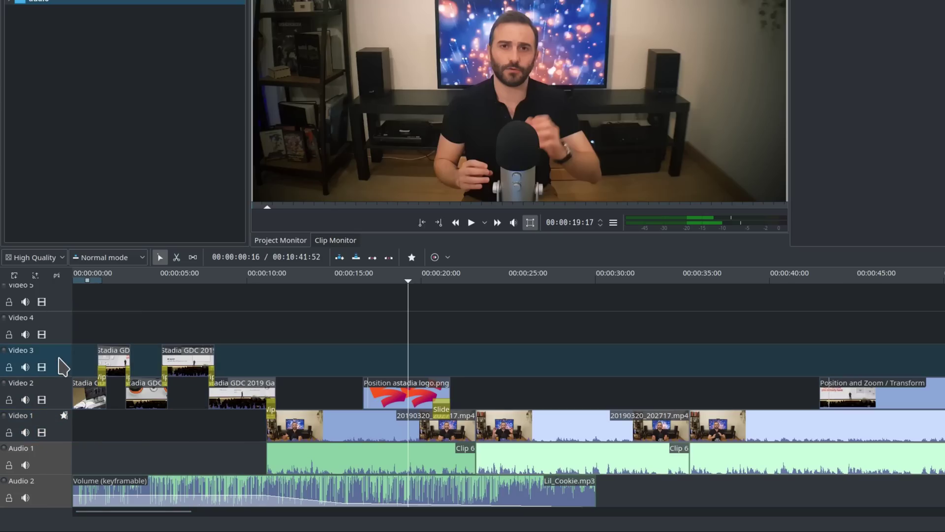
left_click(63, 326)
left_click(63, 301)
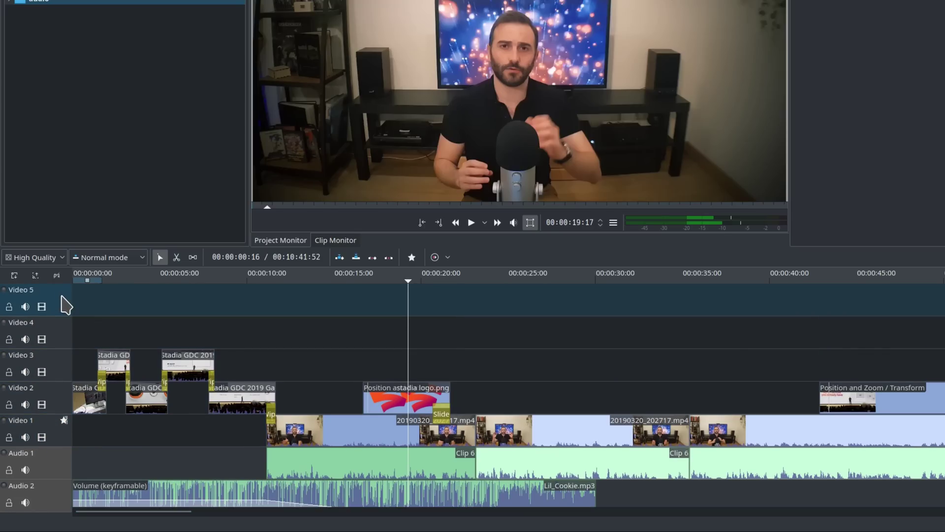
left_click(63, 333)
left_click(65, 369)
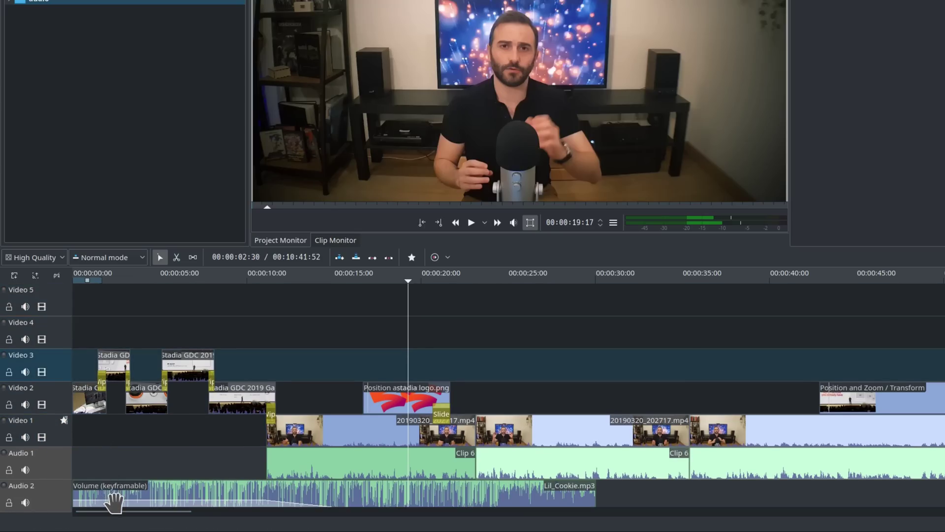
Scrub the playhead out to about 1:36, then park it near 00:00:35.
left_click_drag(91, 512, 192, 510)
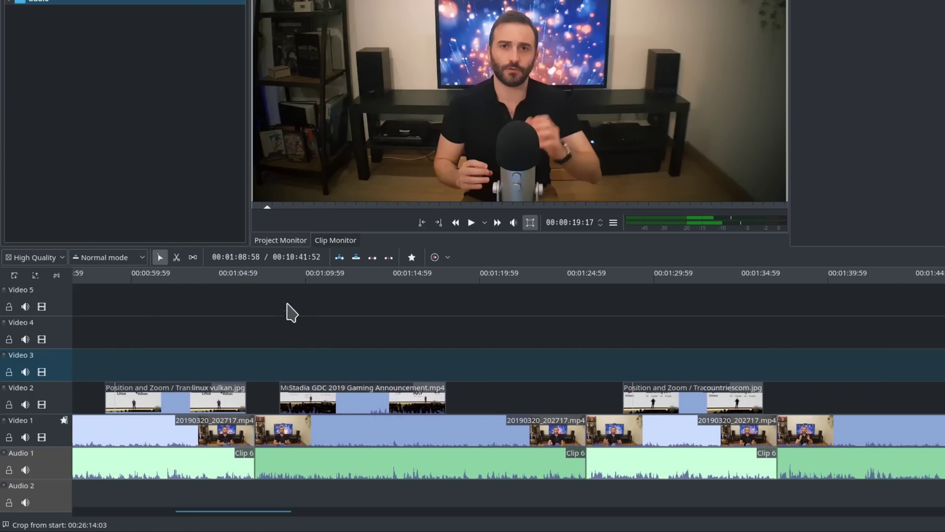
left_click_drag(249, 279, 413, 286)
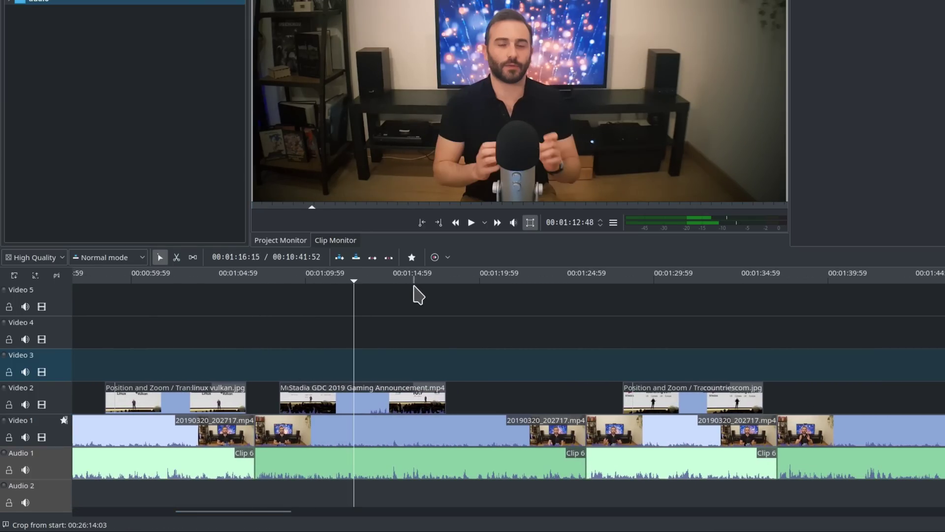
left_click_drag(481, 285, 908, 291)
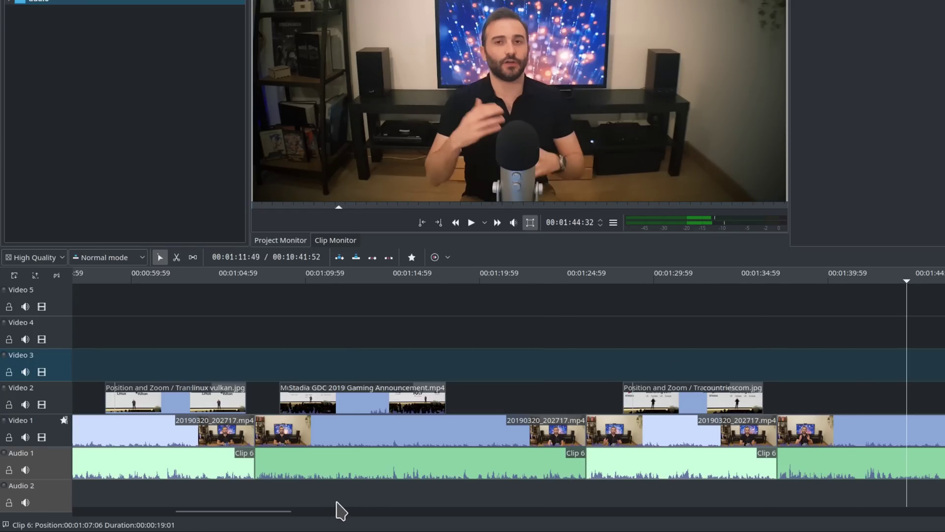
left_click_drag(269, 514, 91, 514)
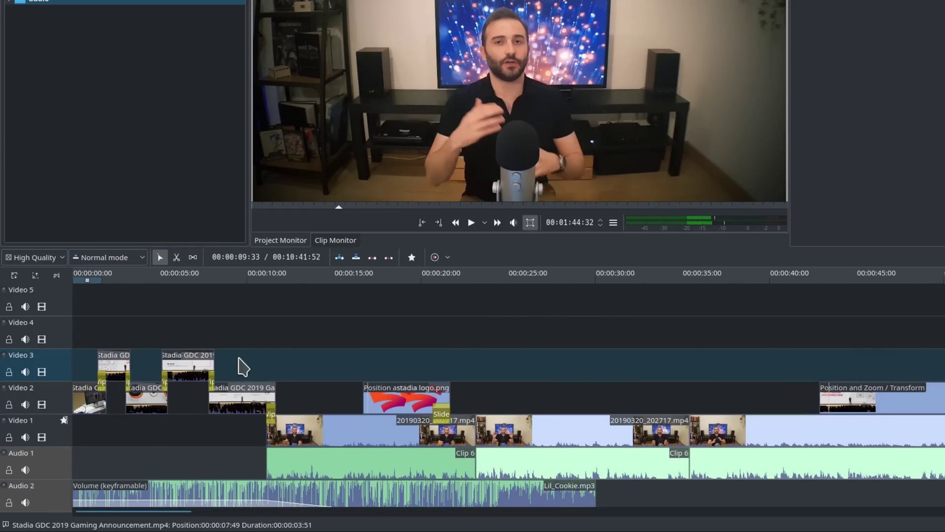
left_click(416, 274)
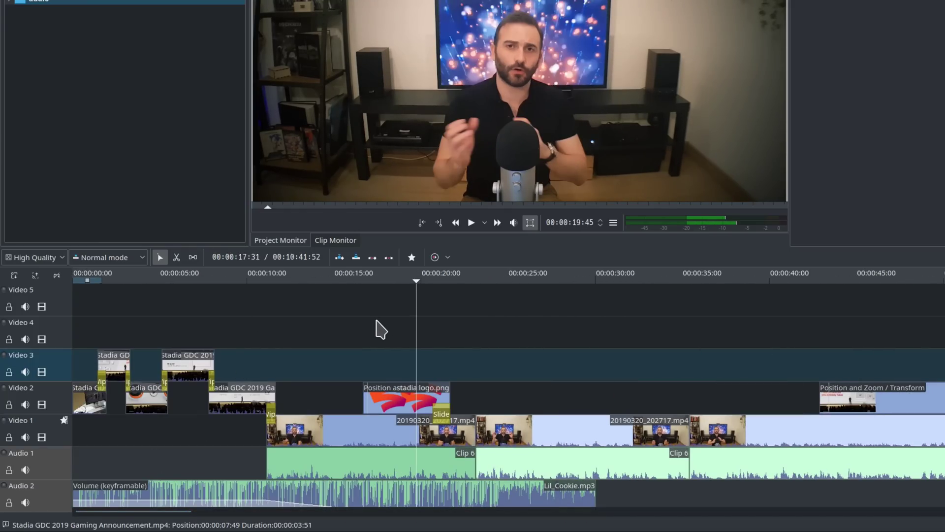
left_click(691, 290)
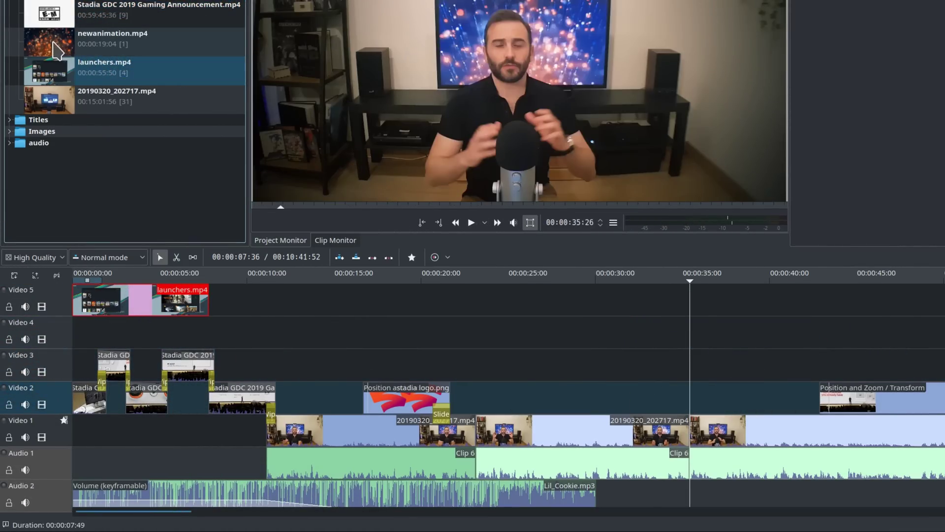
Drag newanimation.mp4 from the Project Bin onto Video 5 directly after launchers.mp4.
left_click_drag(53, 42, 238, 306)
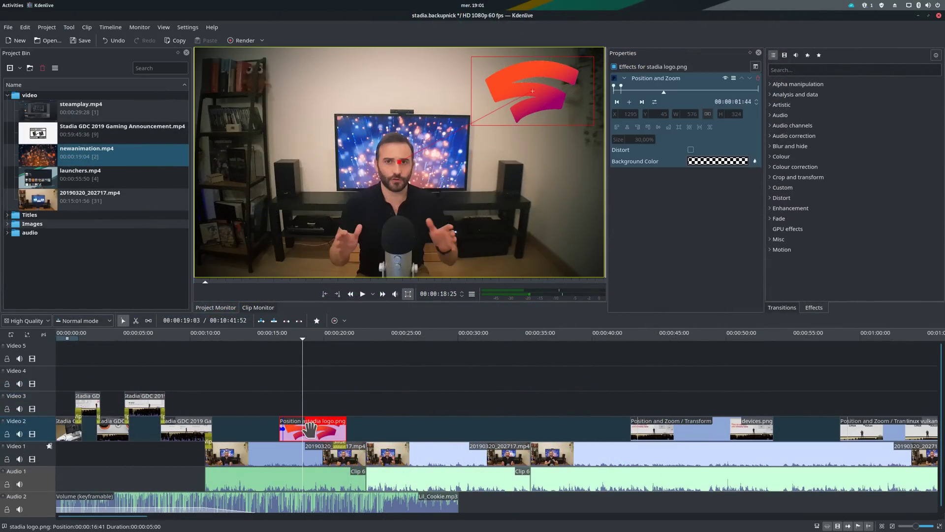
left_click(331, 431)
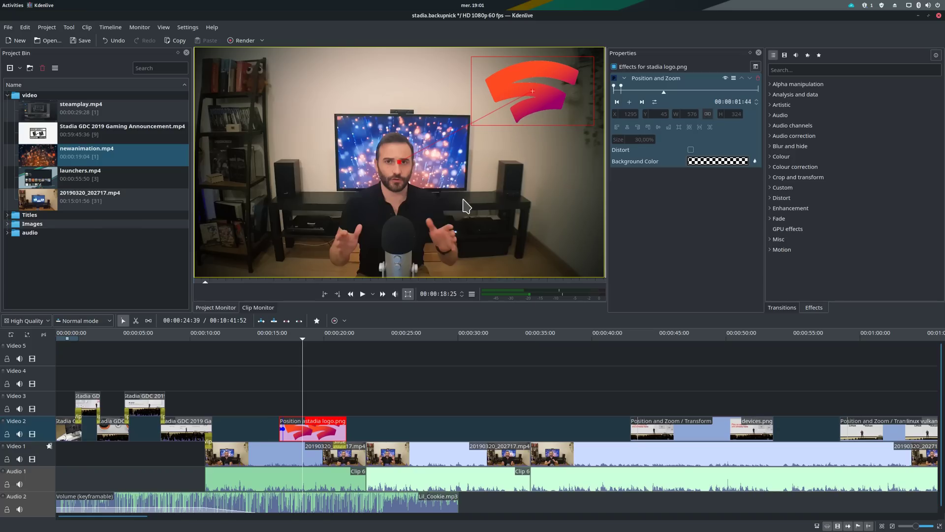
left_click(328, 451)
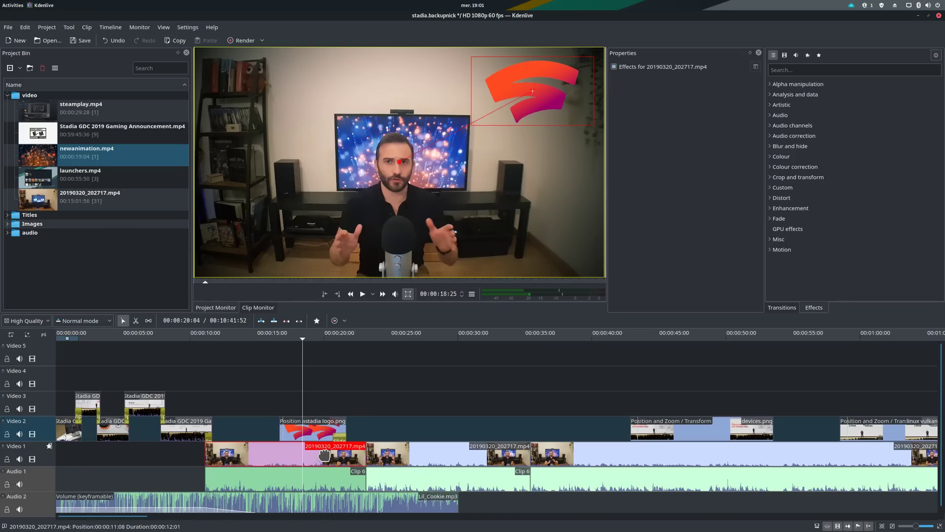
left_click(315, 429)
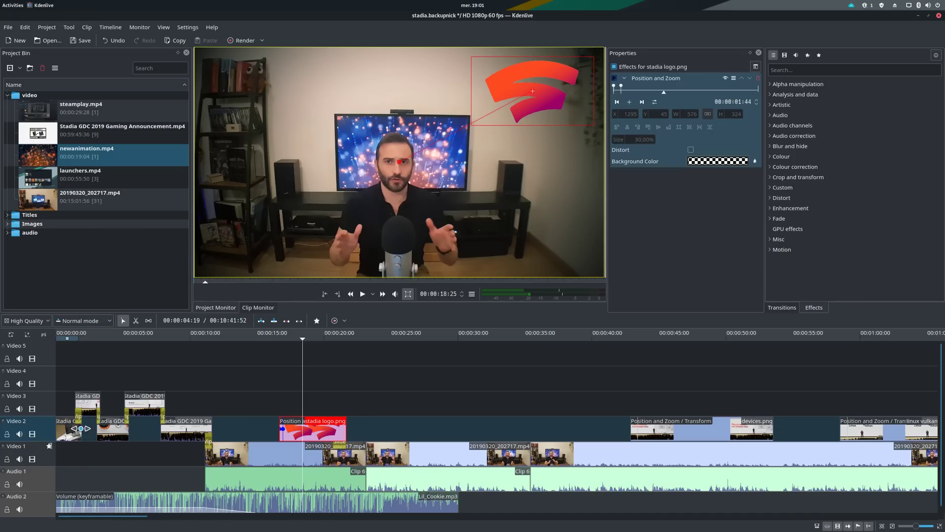
left_click(32, 434)
left_click(32, 433)
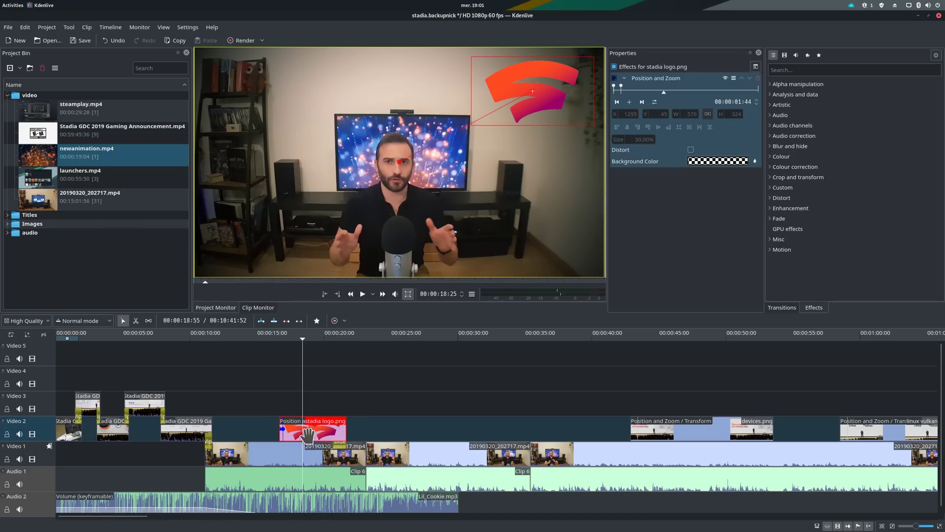
left_click(221, 478)
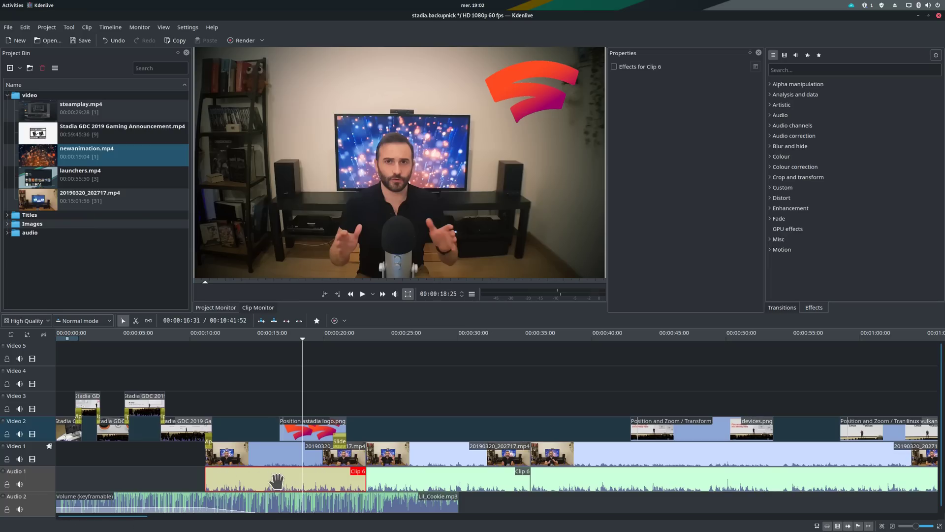
Inspect the effects on 20190320_202717.mp4, Clip 6 and Lil_Cookie.mp3, then Video 1's track effects.
left_click(277, 451)
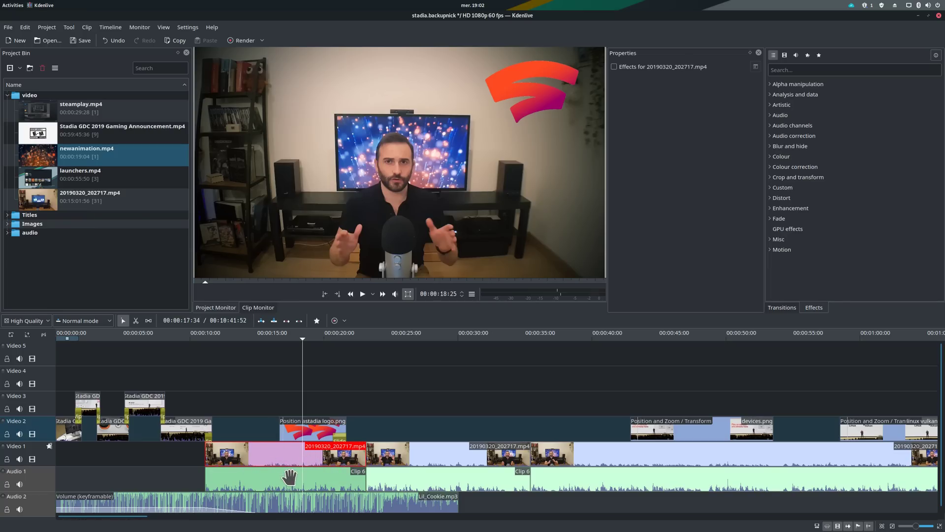
left_click(219, 476)
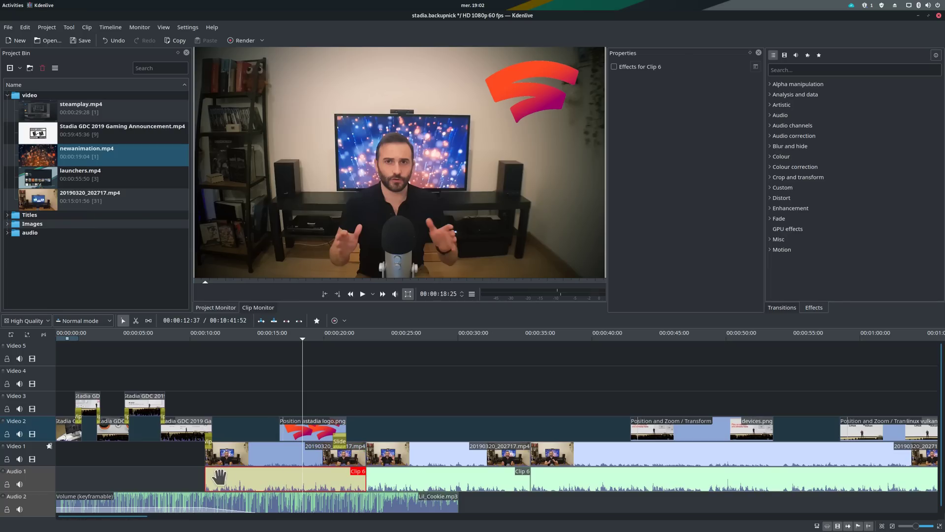
left_click(276, 497)
left_click(275, 455)
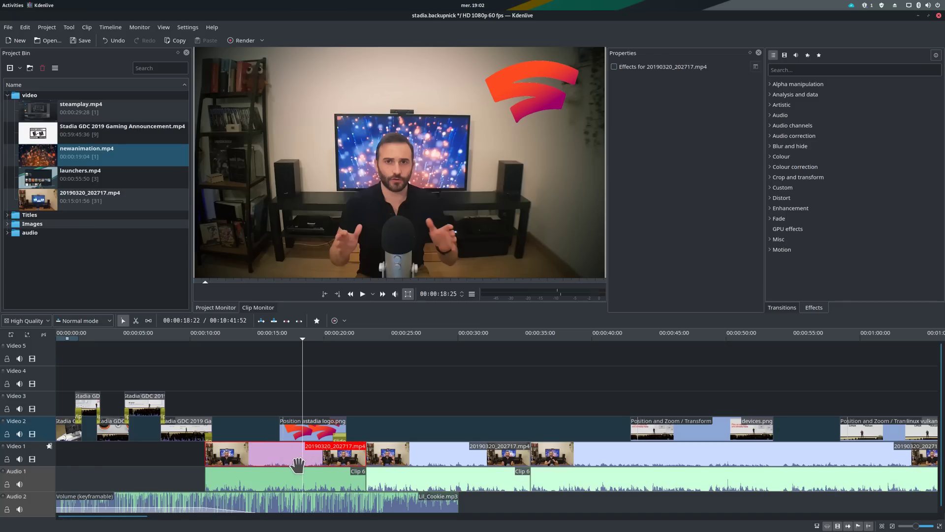
left_click(295, 501)
left_click(29, 450)
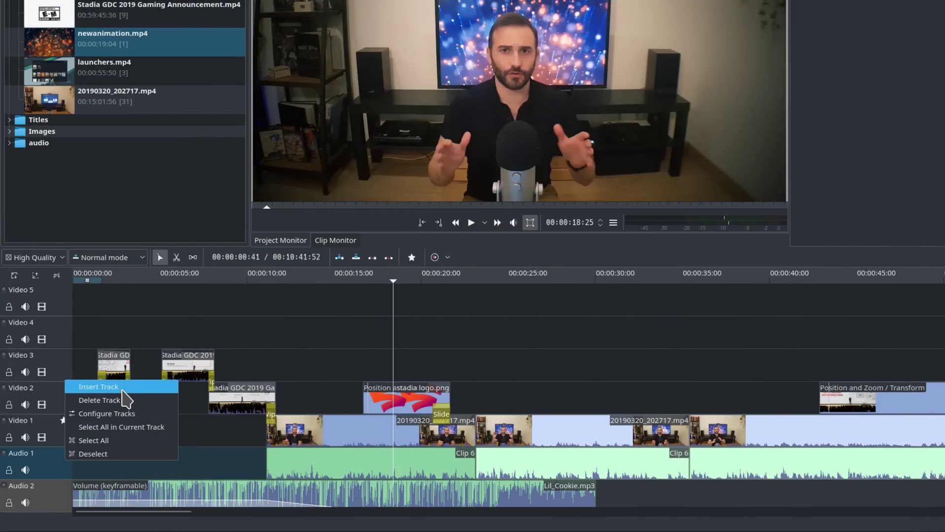
Start inserting a new track from Video 5's track menu, first set to go below Video 5.
key("Escape")
right_click(75, 295)
left_click(98, 300)
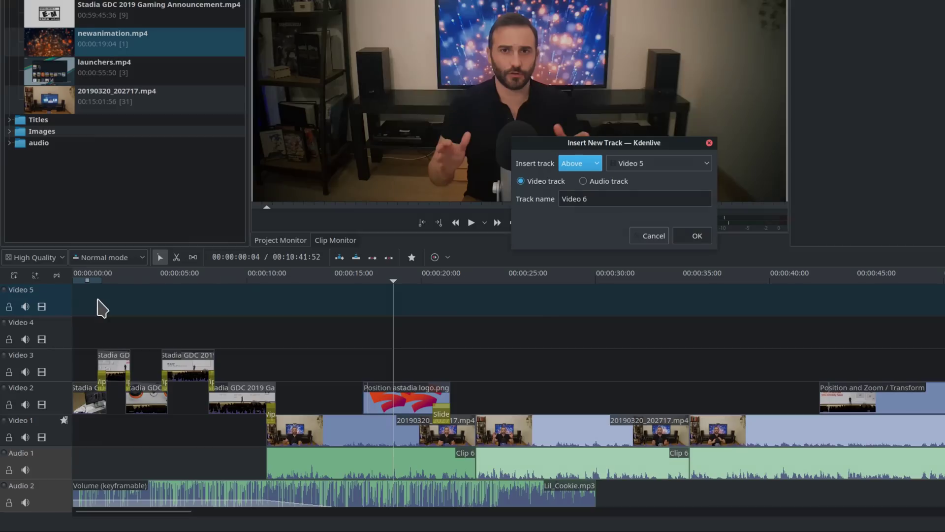
left_click(597, 164)
left_click(584, 193)
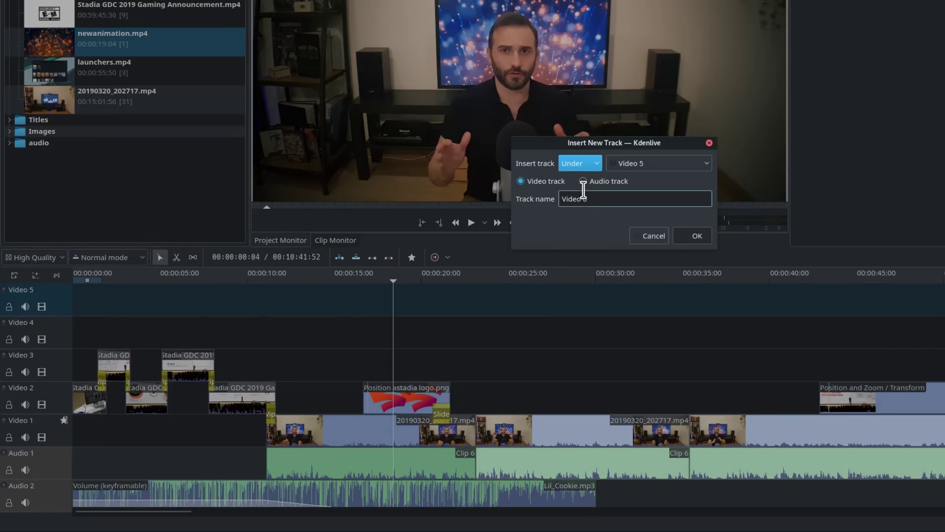
left_click(656, 167)
left_click(651, 179)
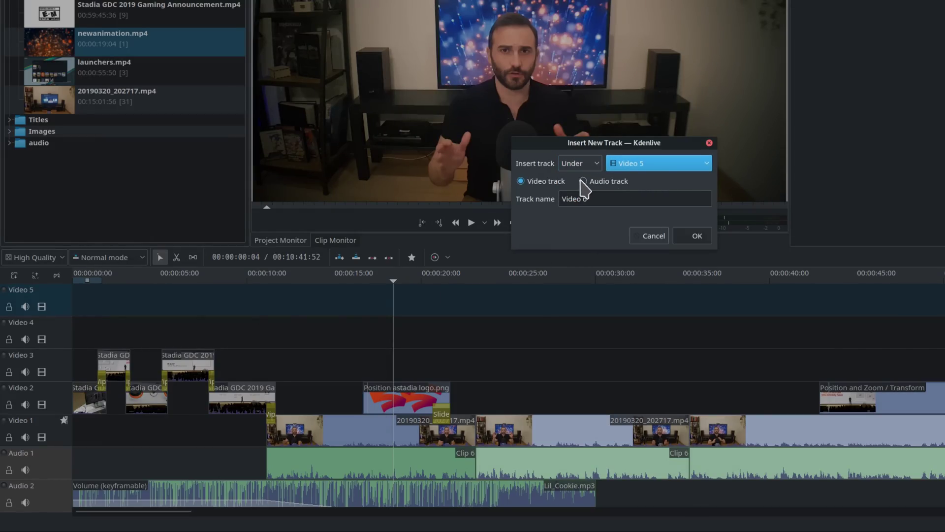
key("Tab")
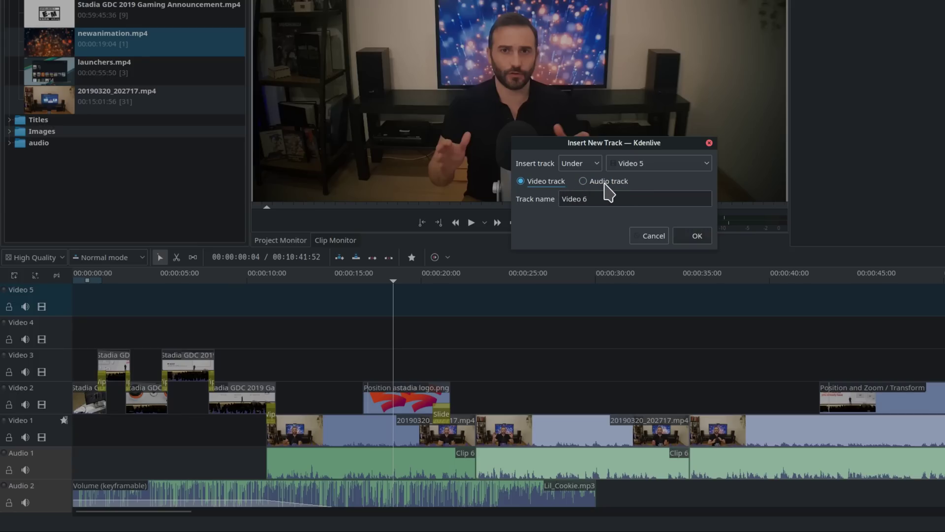
Make it a video track above Video 5 named Incrustations and insert it.
left_click(588, 164)
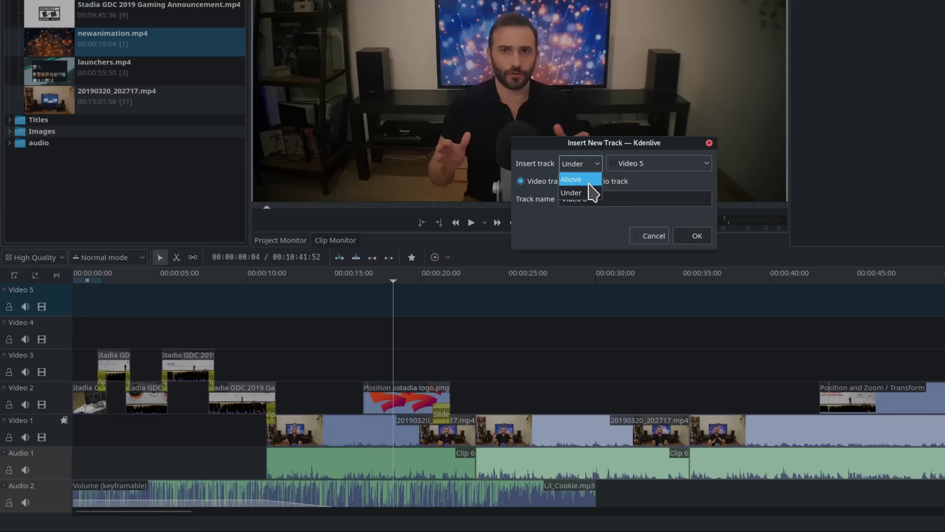
left_click(585, 180)
left_click(641, 165)
left_click(640, 179)
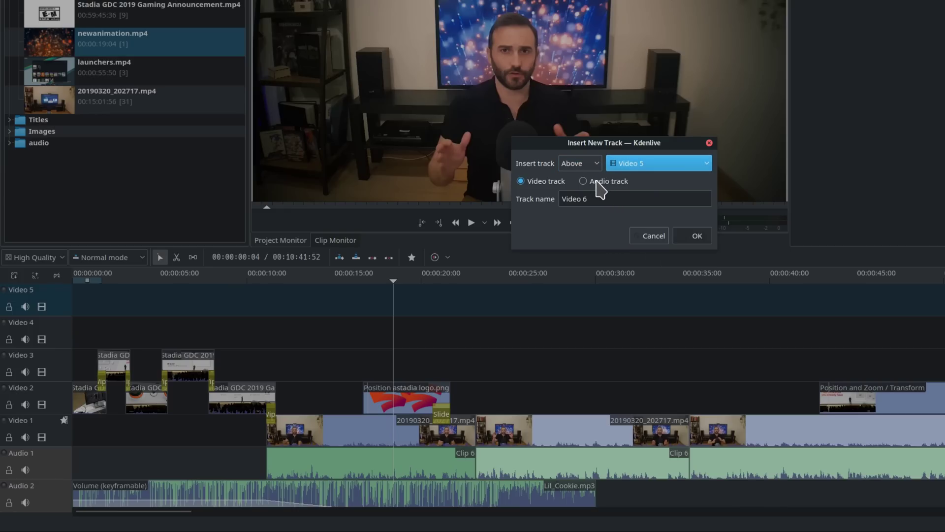
left_click(544, 181)
key("Tab")
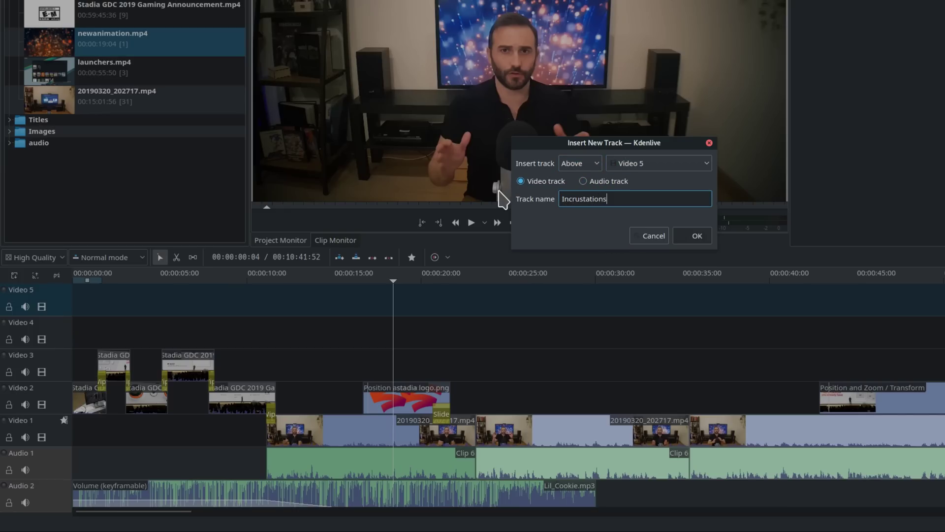
left_click(697, 236)
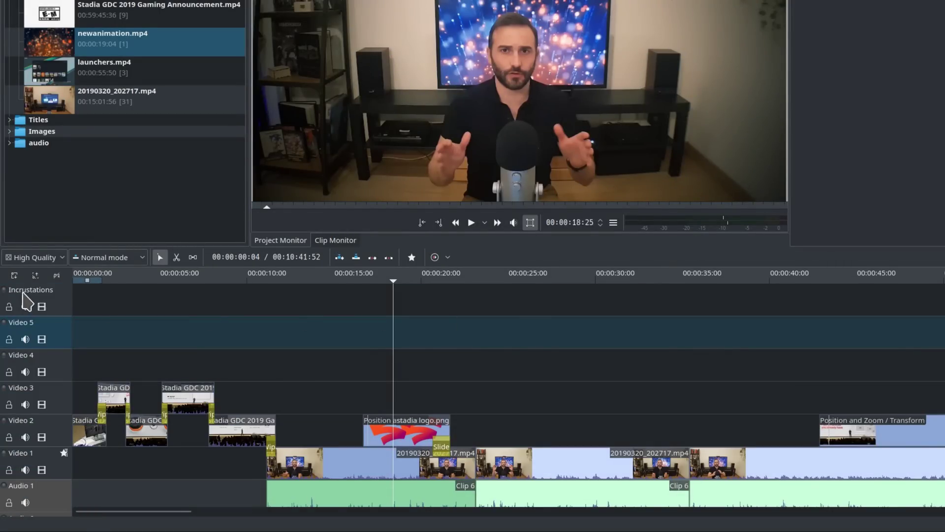
Lock Audio 1 and confirm Clip 6 can no longer be selected.
scroll(507, 394, "down", 2)
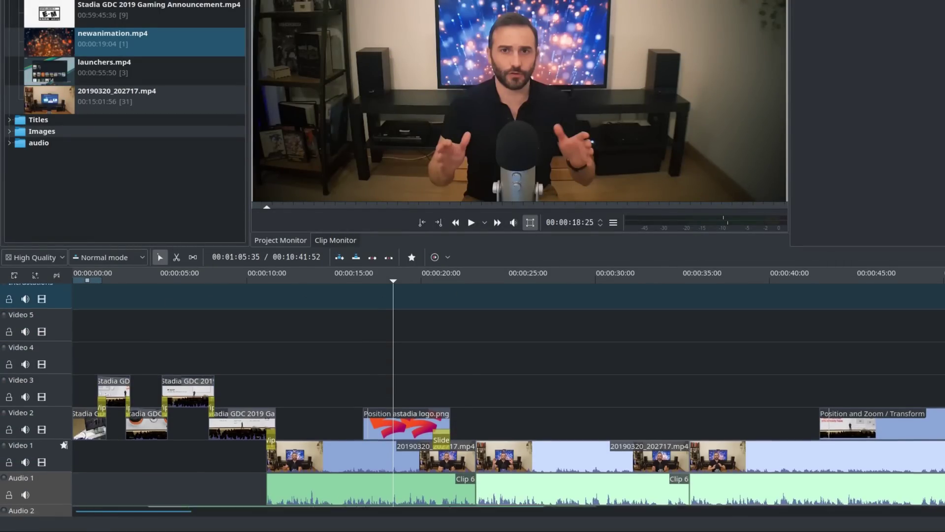
scroll(507, 394, "up", 2)
scroll(68, 306, "down", 1)
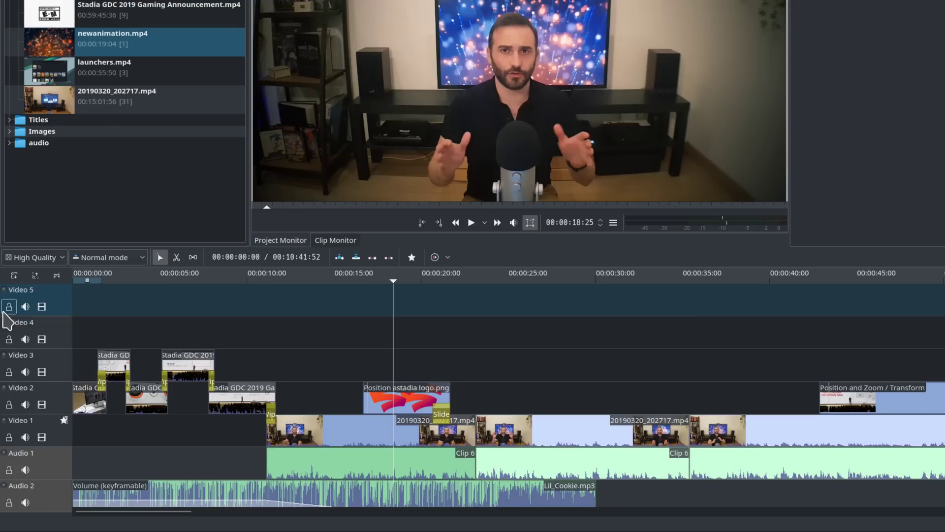
left_click(8, 470)
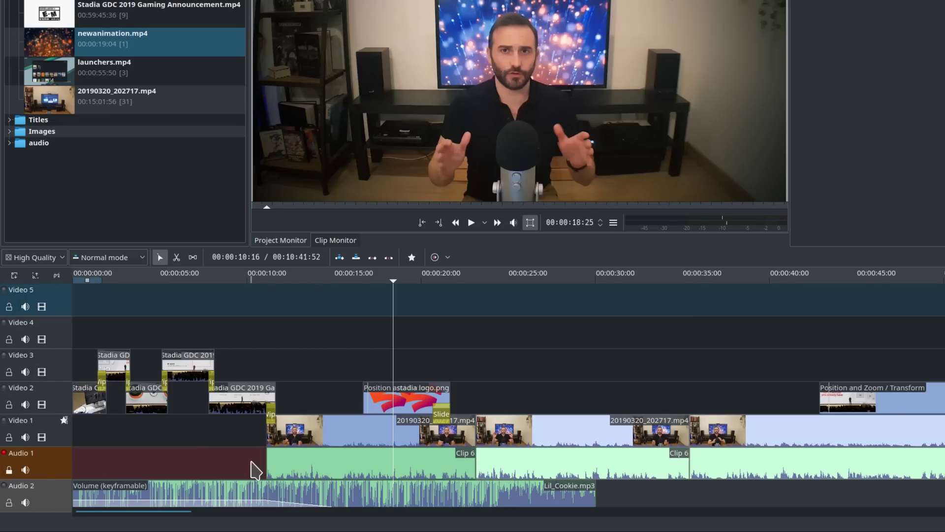
left_click_drag(255, 470, 752, 474)
left_click_drag(458, 460, 424, 459)
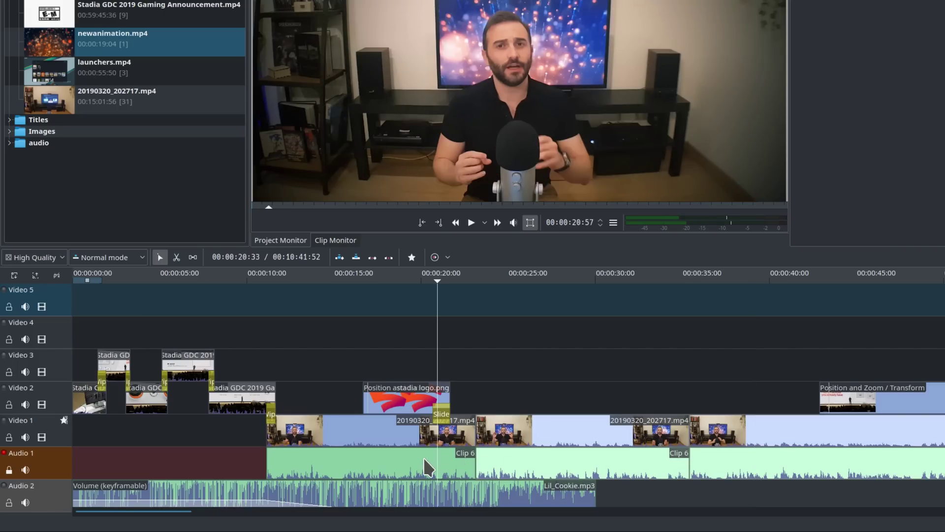
left_click(327, 468)
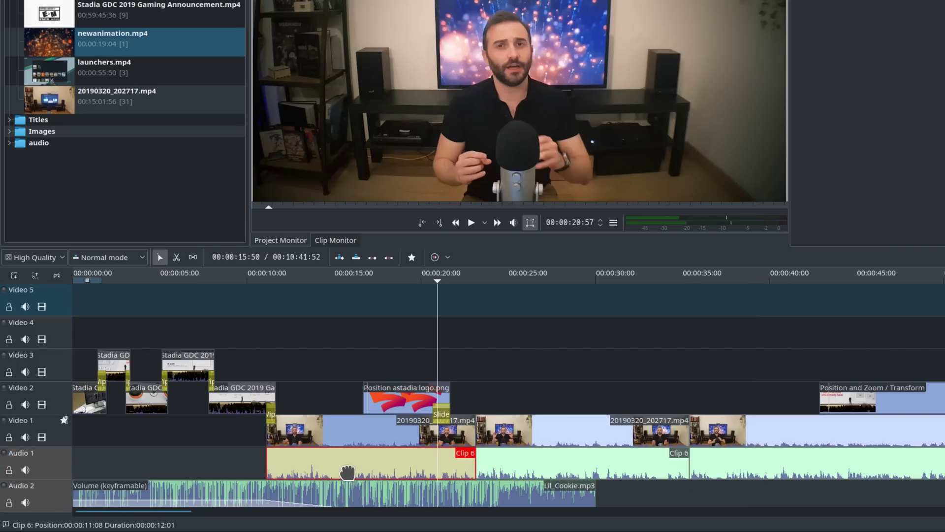
Toggle the Audio 1 lock on and off several times, leaving it unlocked.
left_click(9, 470)
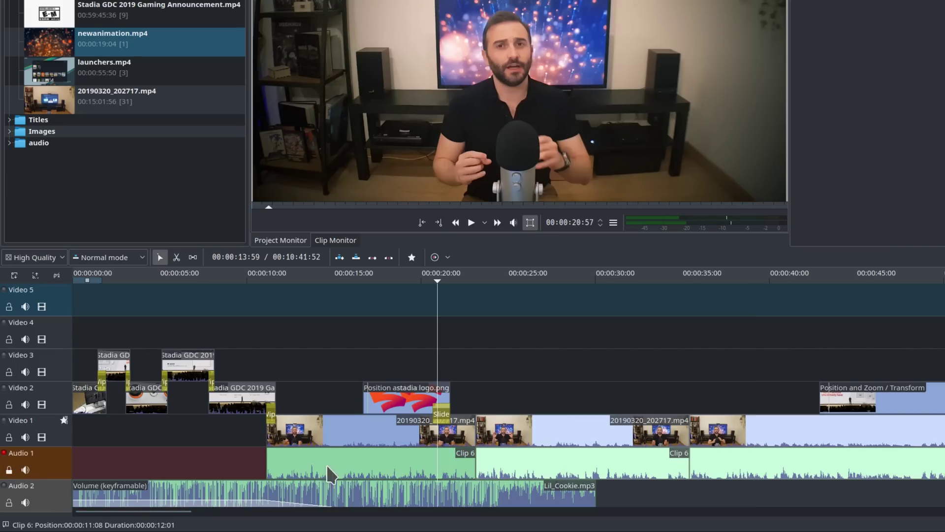
left_click_drag(327, 464, 373, 464)
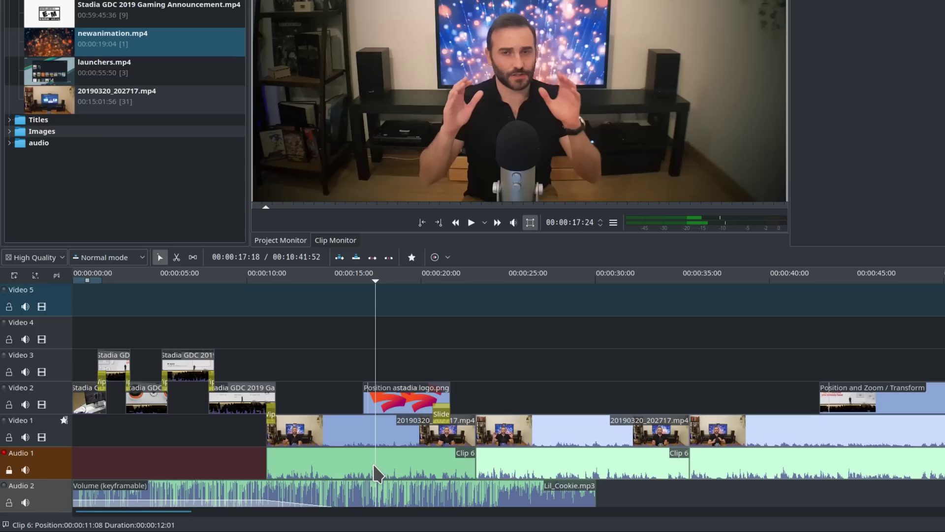
left_click(9, 469)
left_click(9, 470)
left_click(9, 469)
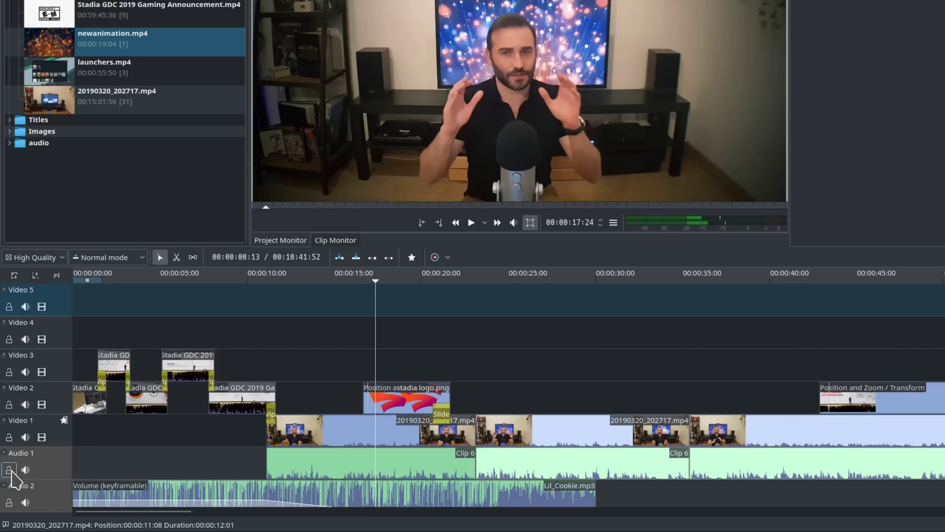
left_click(8, 469)
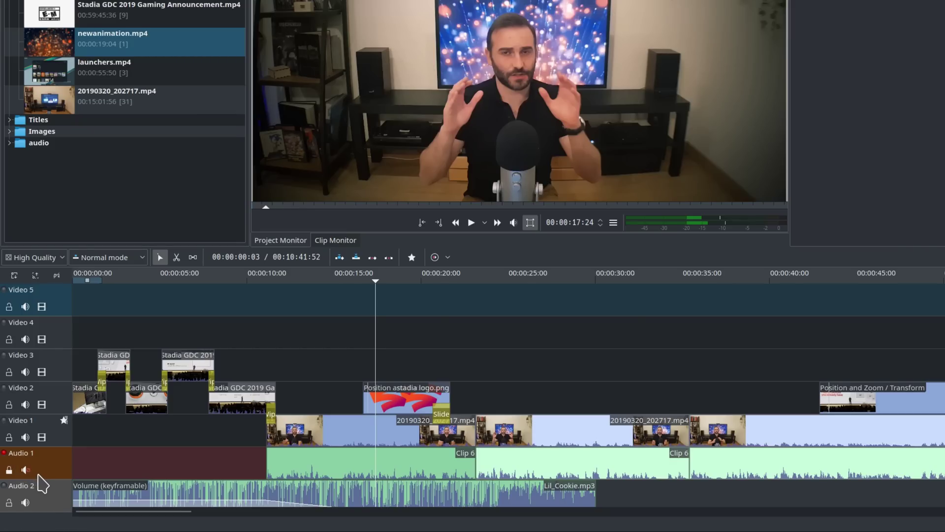
left_click(471, 223)
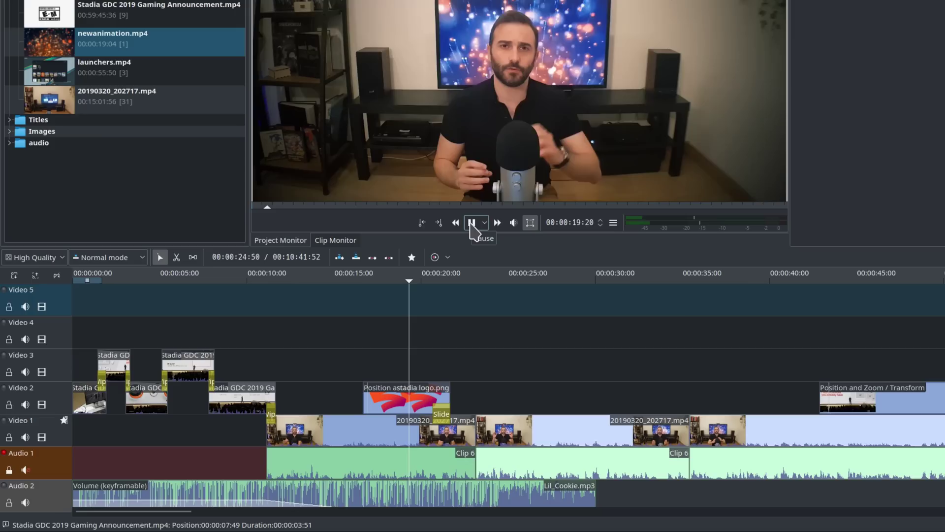
left_click(470, 224)
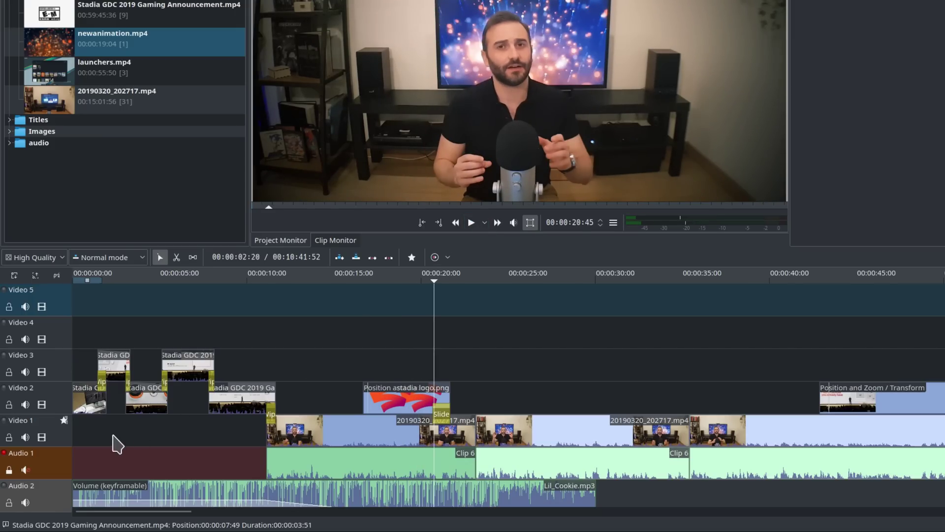
left_click(473, 225)
left_click(472, 225)
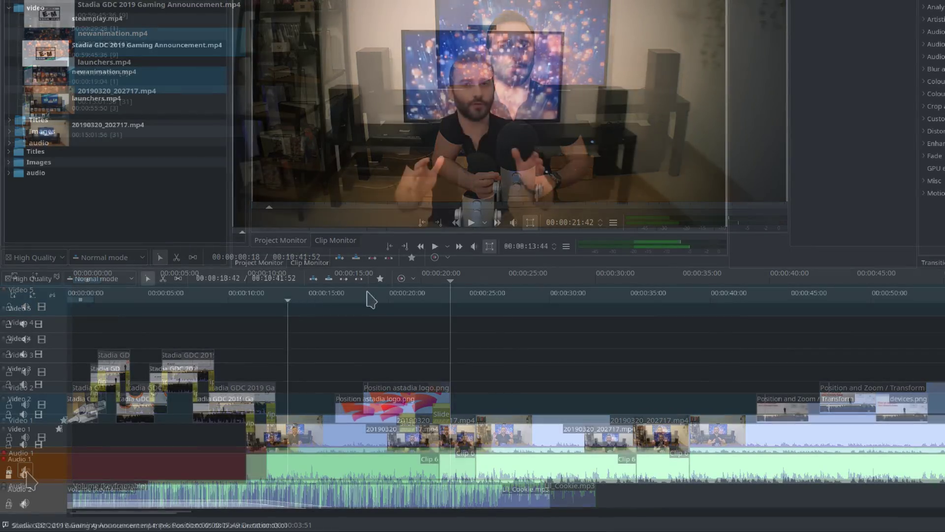
Toggle Video 1 and Video 2 visibility, leave Video 2 hidden, and play from about 15 seconds.
left_click(39, 445)
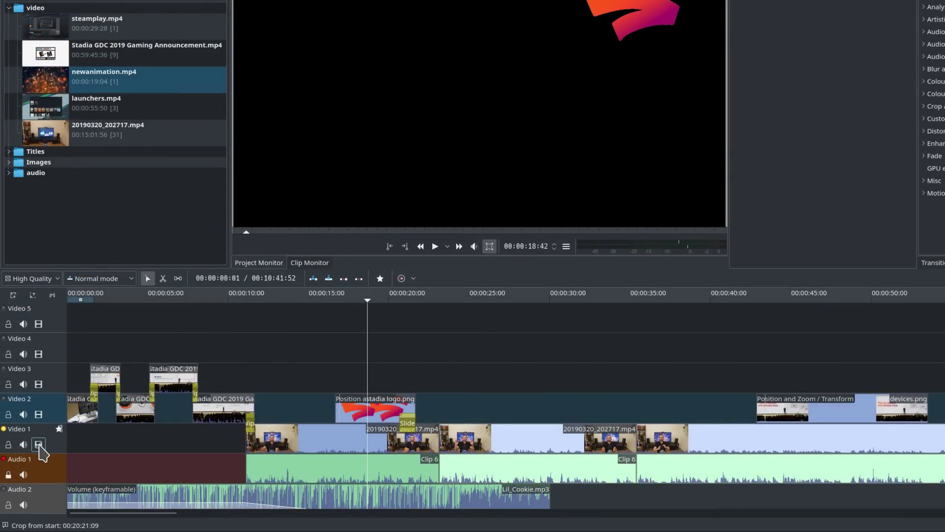
left_click(38, 445)
left_click(38, 415)
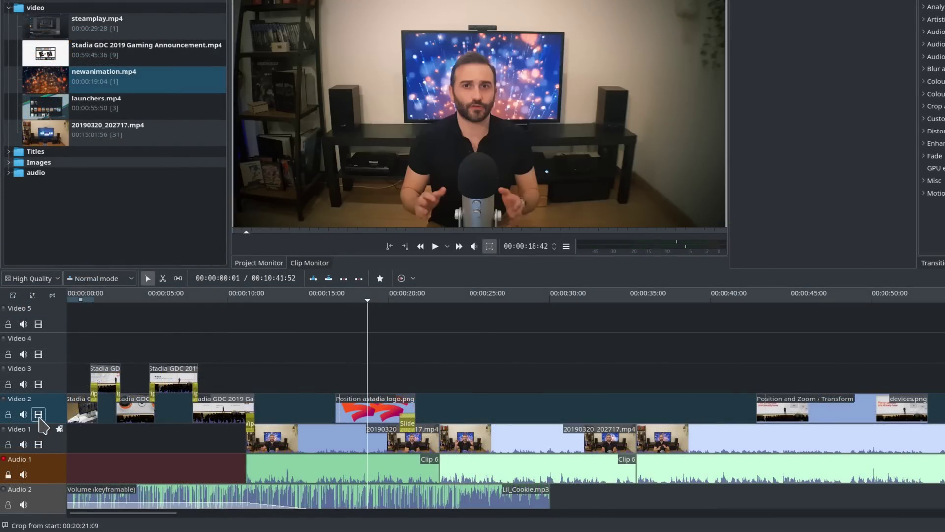
left_click(39, 414)
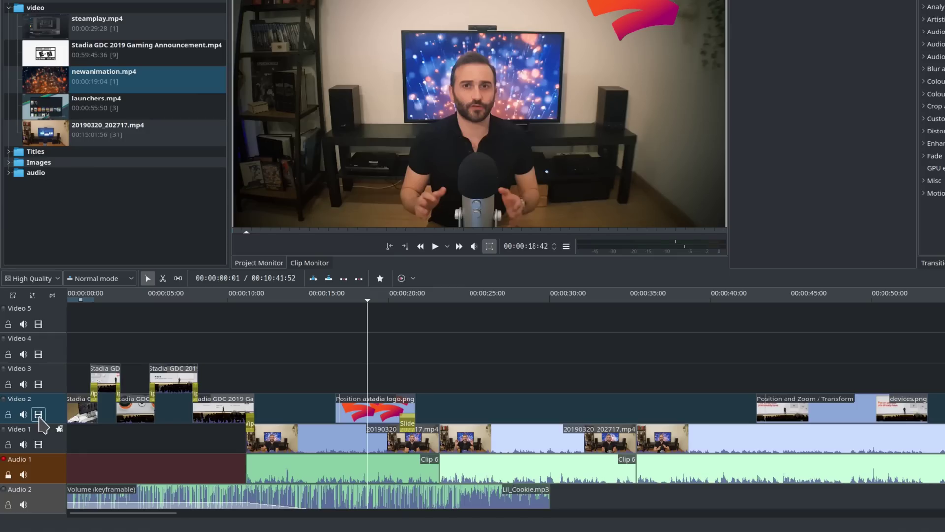
left_click(39, 414)
left_click(320, 312)
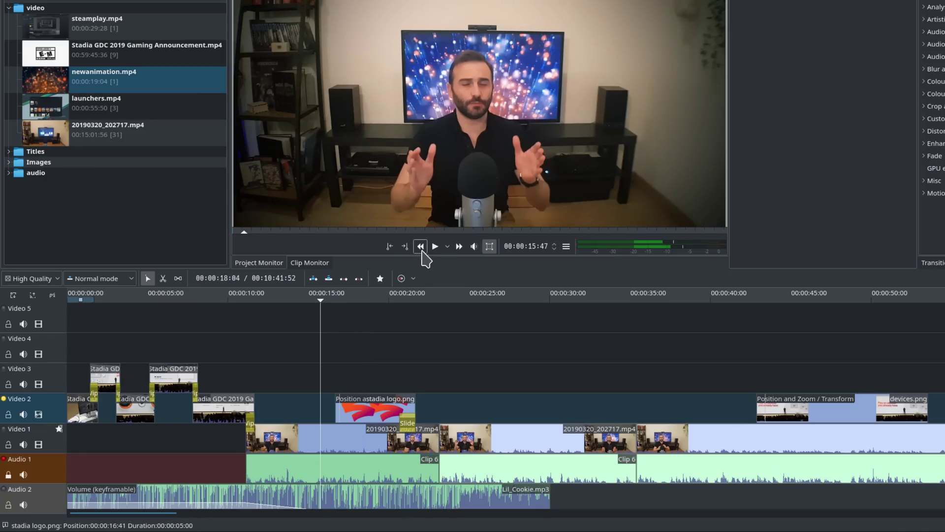
left_click(433, 247)
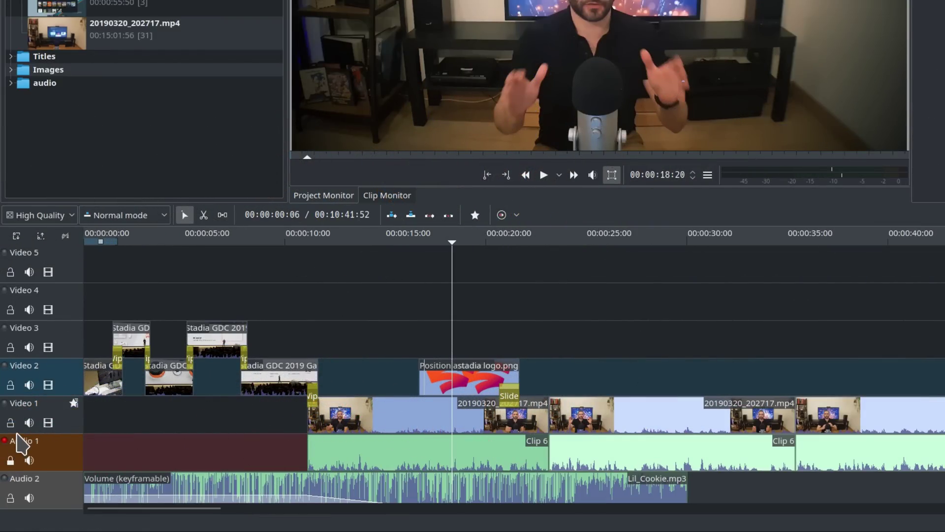
left_click(69, 423)
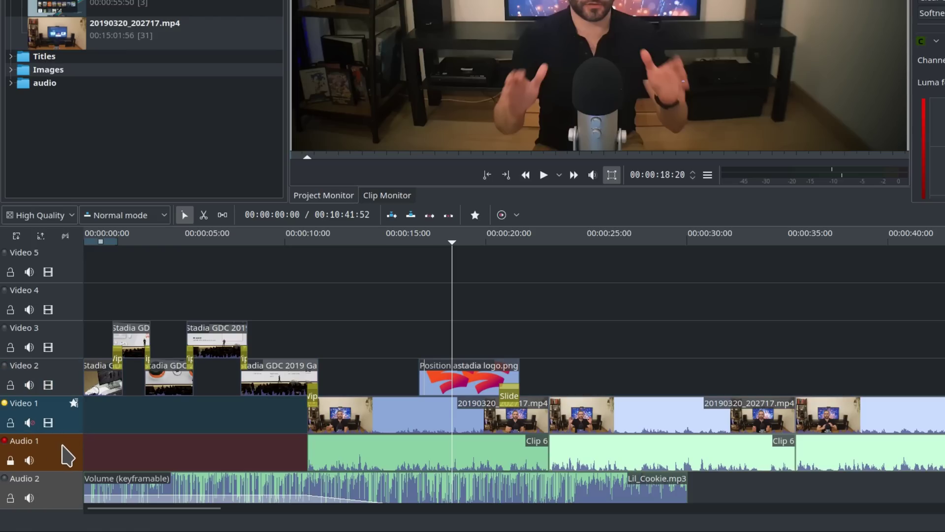
right_click(53, 370)
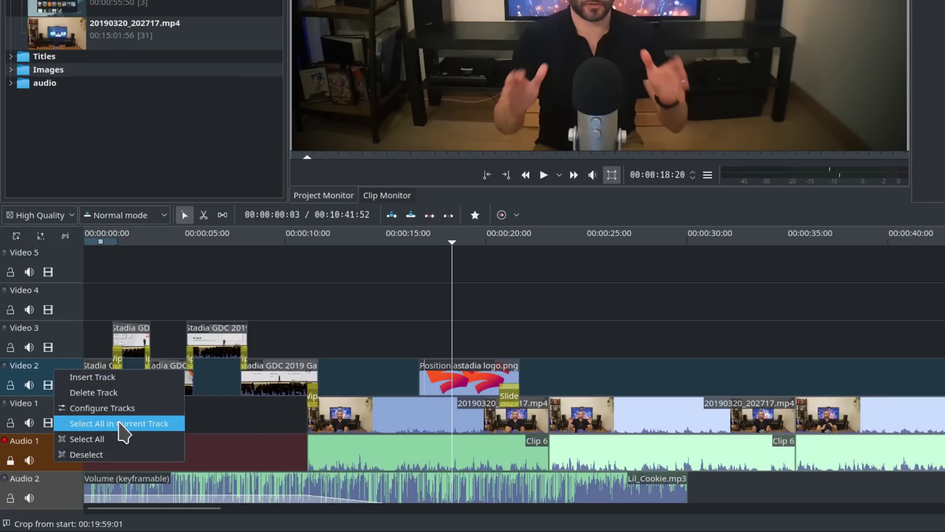
left_click(30, 375)
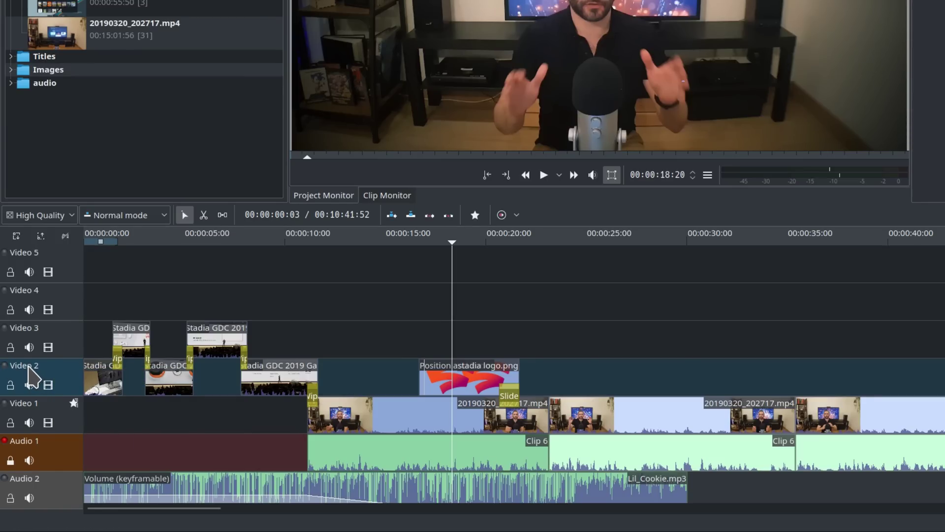
key("Down")
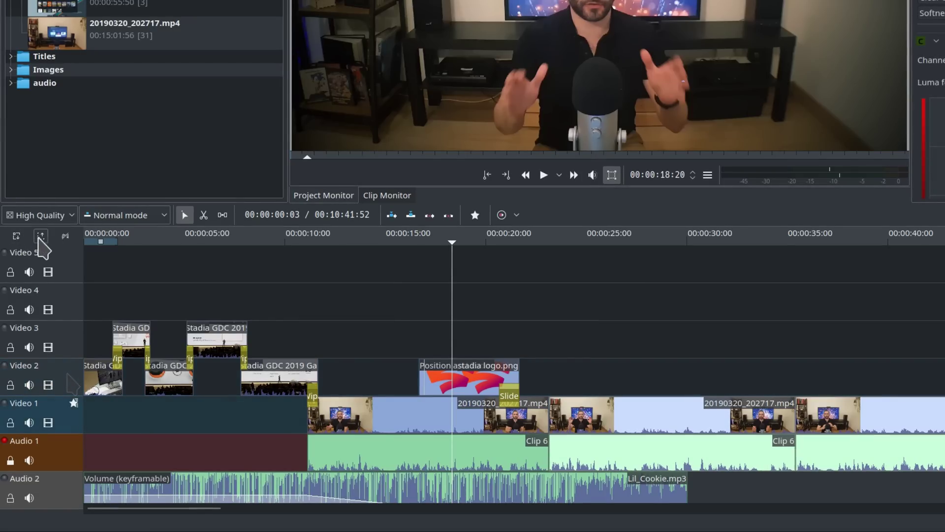
left_click(17, 235)
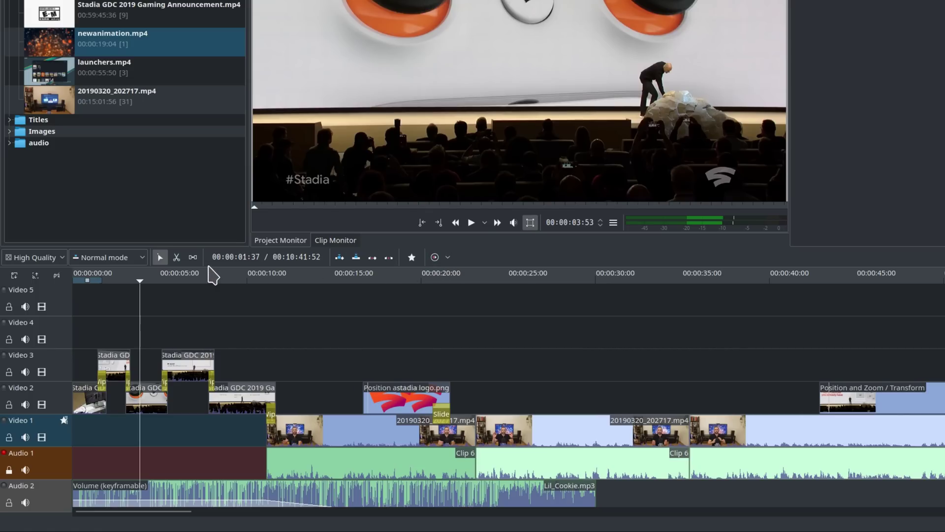
left_click(59, 259)
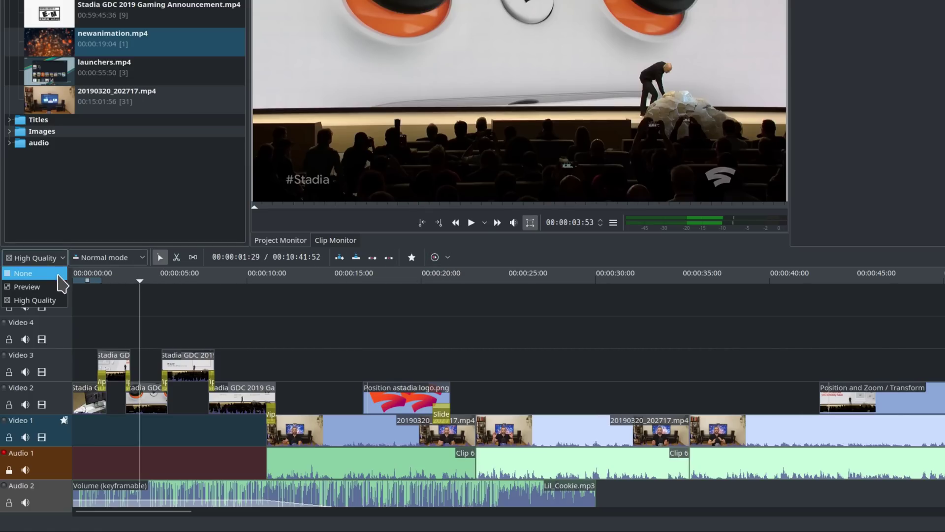
left_click(45, 286)
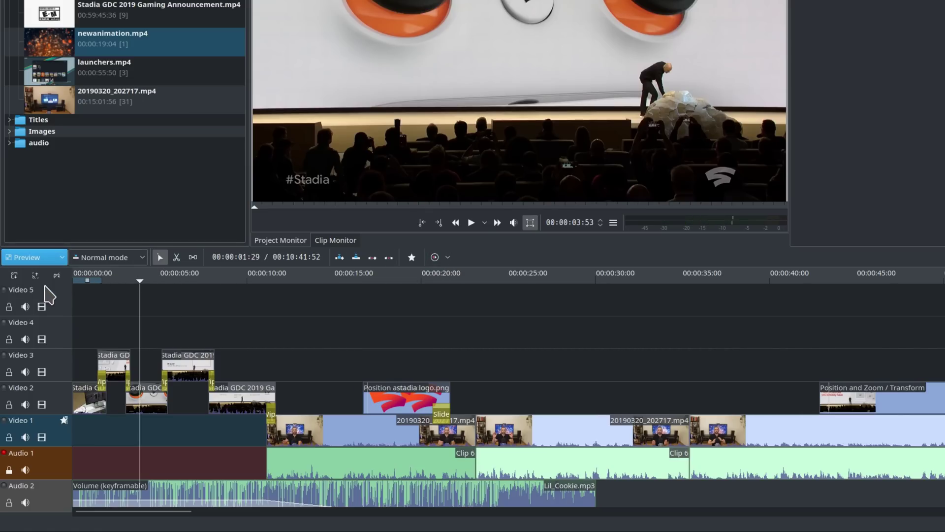
left_click(59, 261)
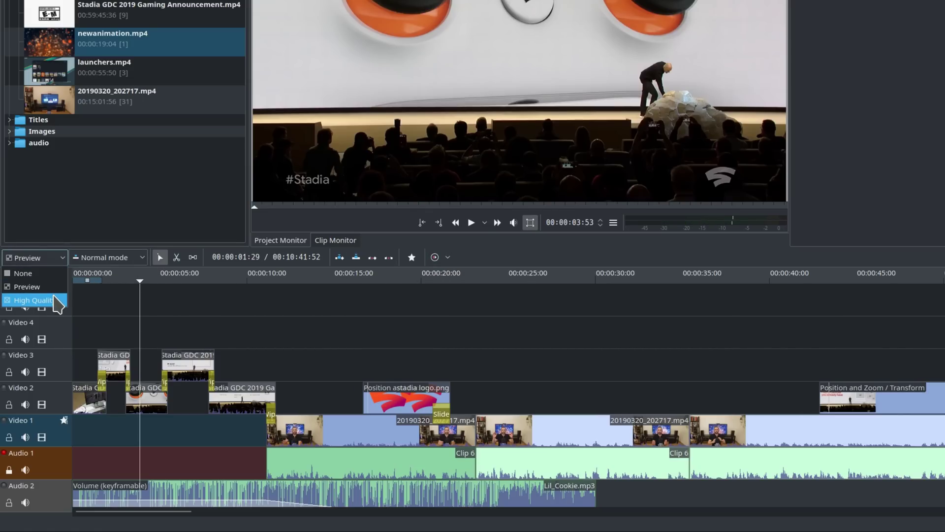
left_click(58, 301)
left_click(53, 258)
left_click(49, 288)
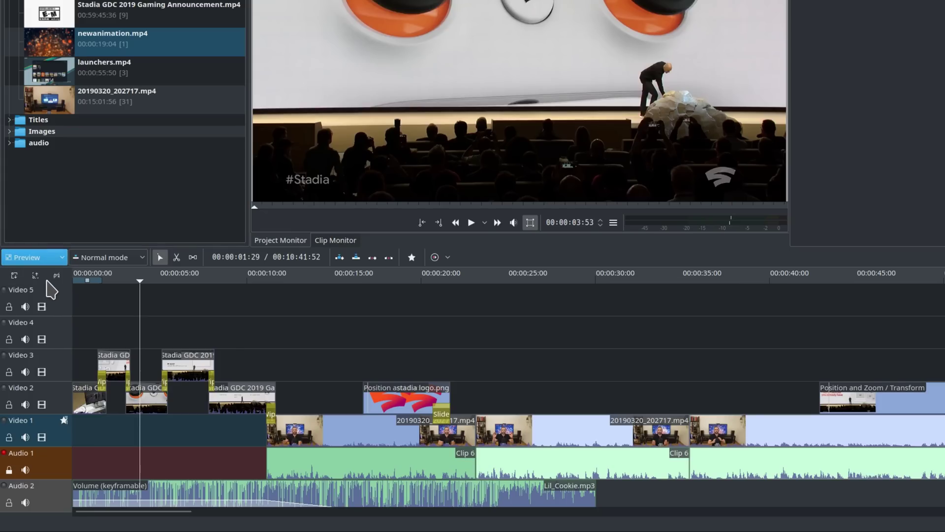
left_click(55, 258)
left_click(49, 301)
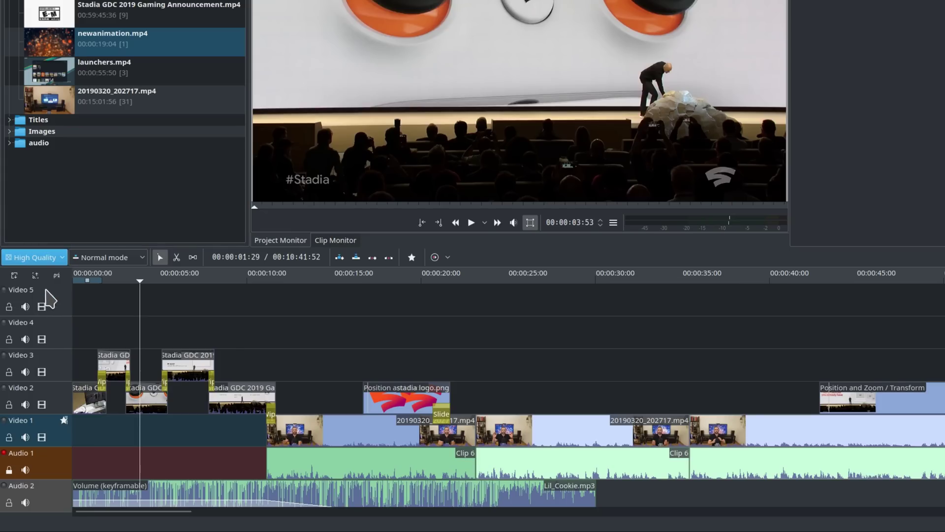
left_click(117, 261)
left_click(120, 287)
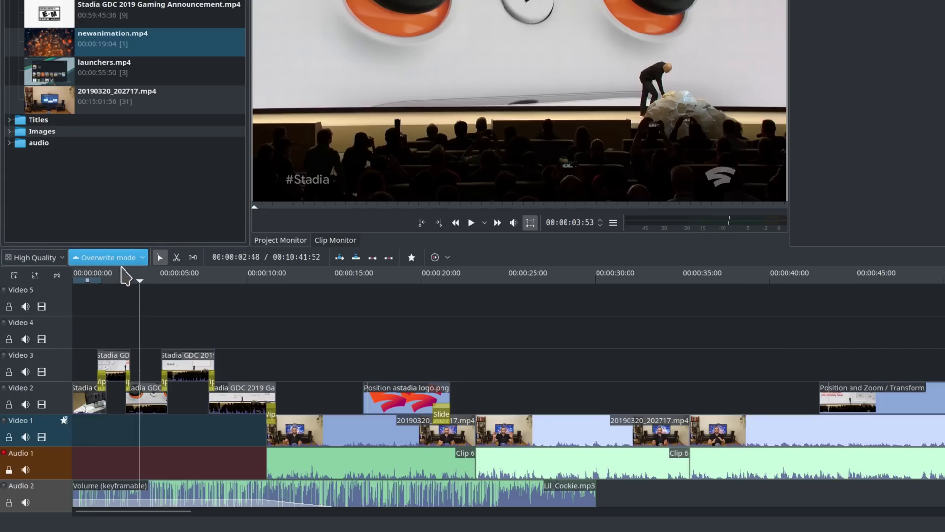
left_click(123, 260)
left_click(110, 273)
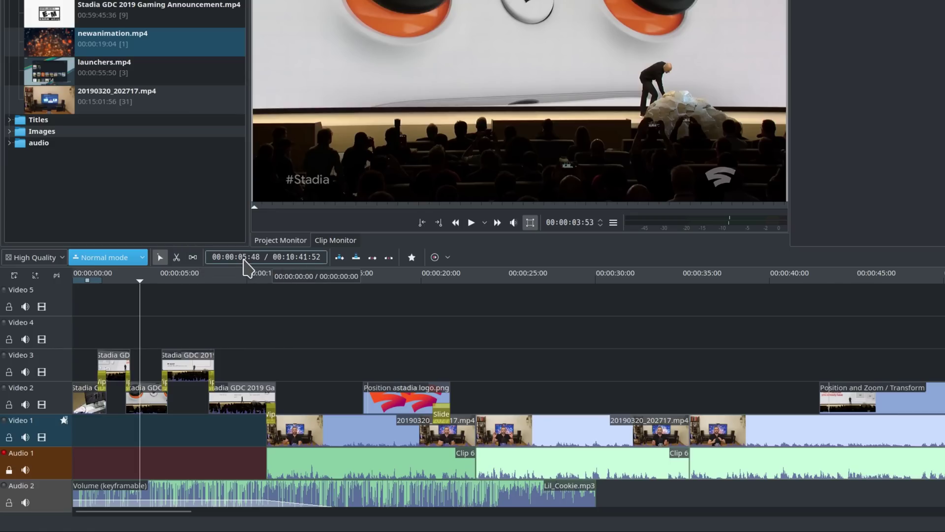
Check the timecode format options without changing them, then move the playhead to about 18 seconds.
left_click(289, 257)
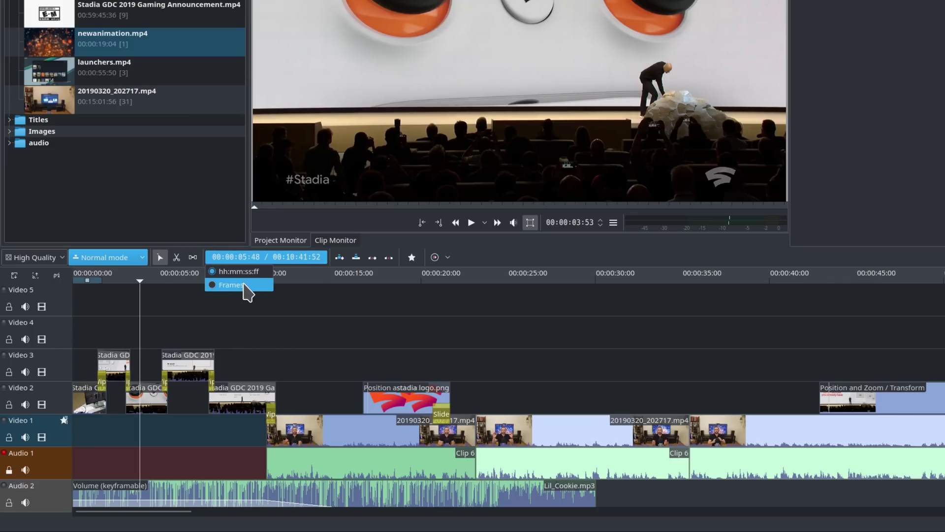
left_click(258, 271)
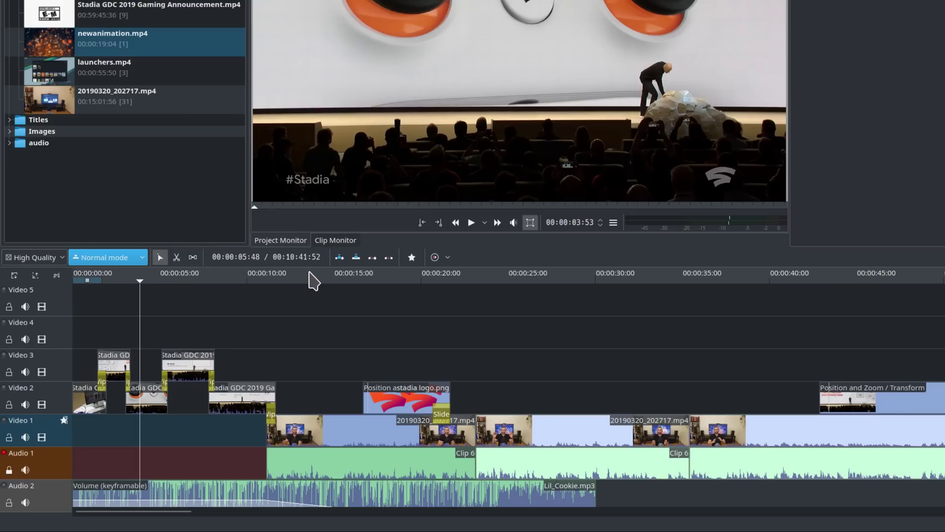
left_click(301, 275)
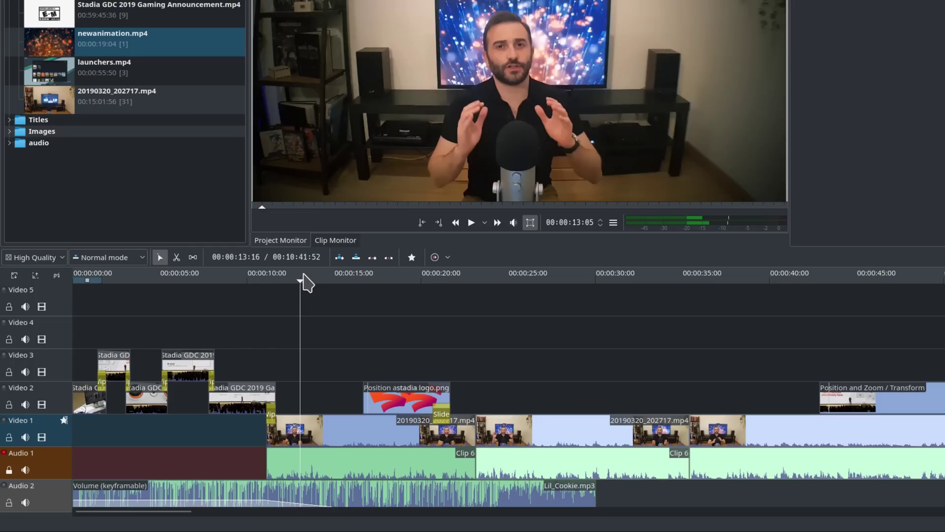
left_click(396, 276)
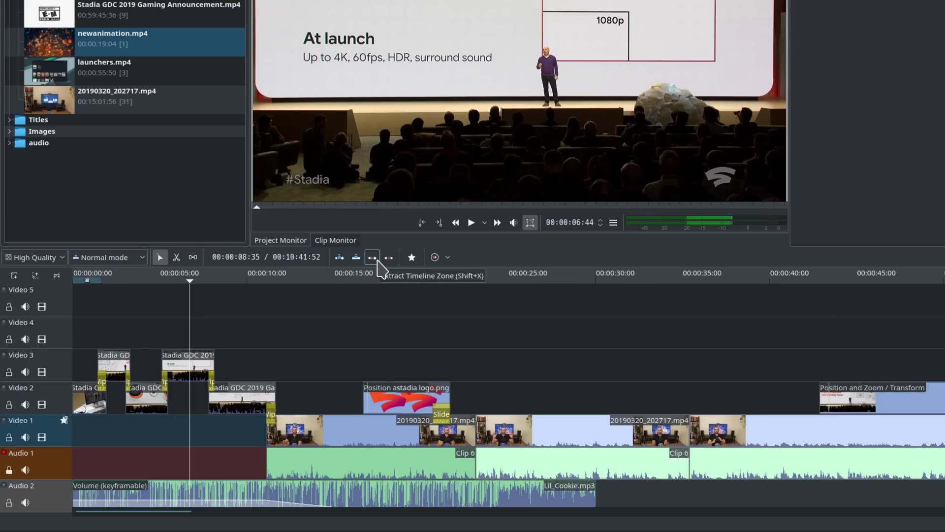
left_click(446, 257)
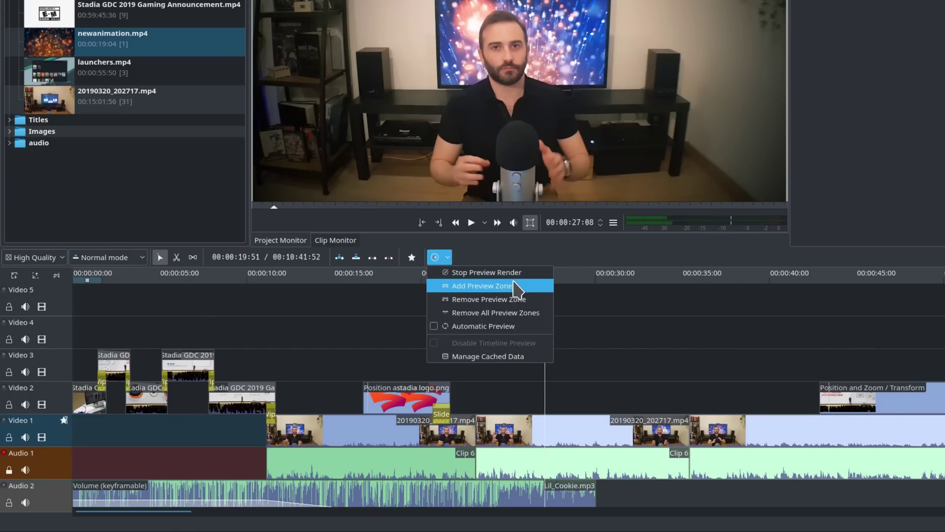
left_click(536, 261)
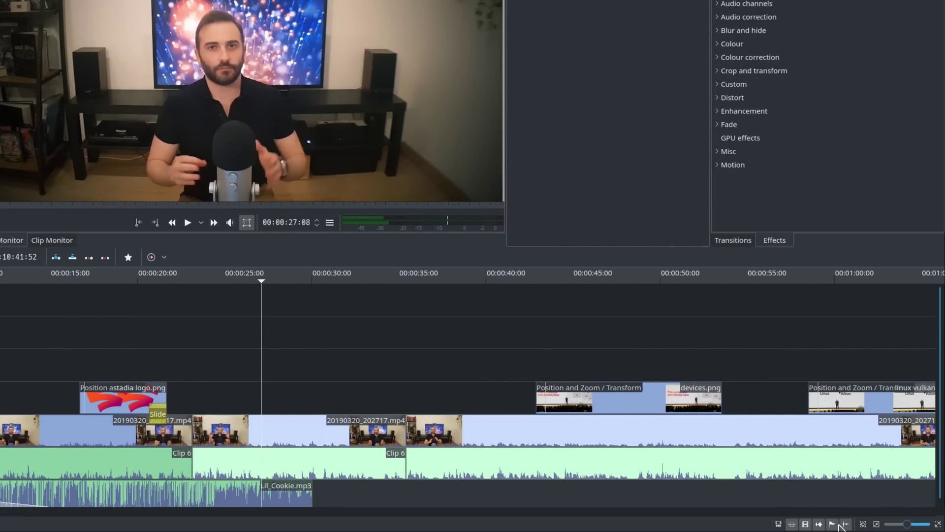
Fit the project, zoom out to the minimum, refit, then zoom in two steps.
left_click(863, 524)
left_click(875, 524)
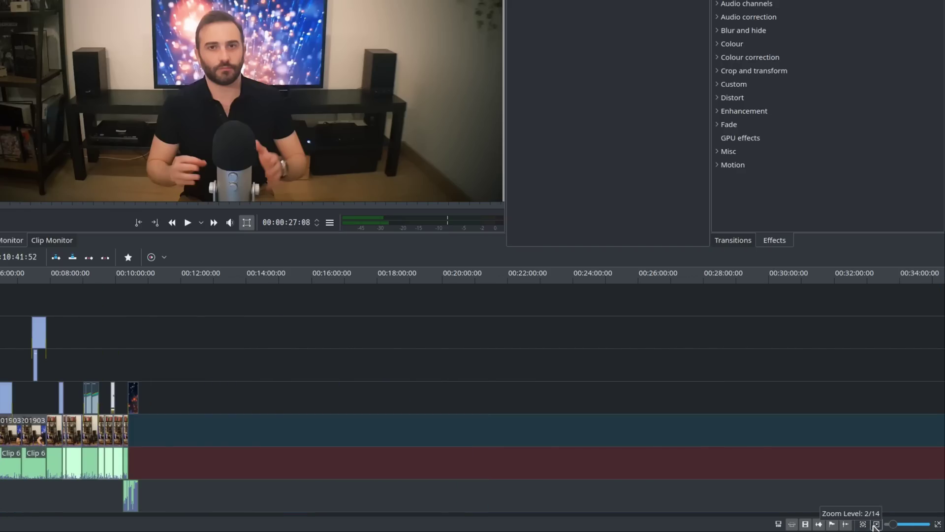
left_click(875, 525)
left_click(876, 524)
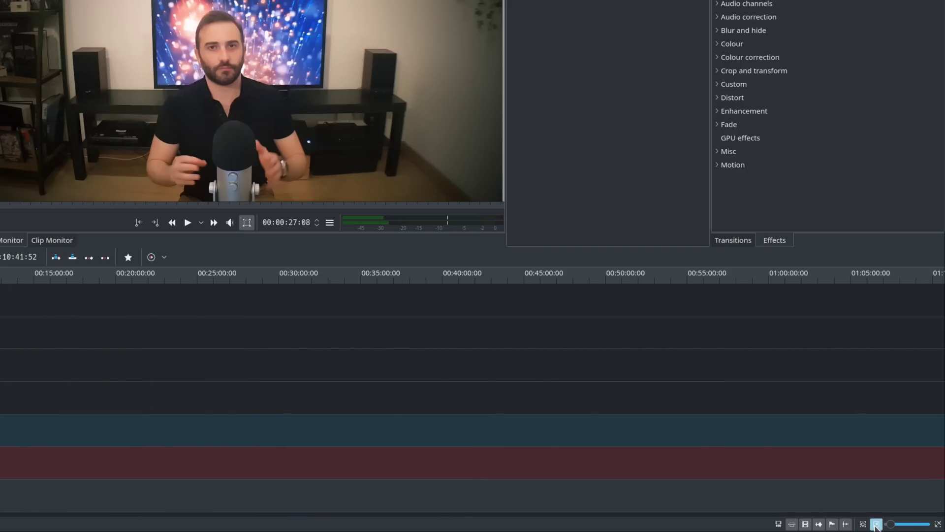
left_click(938, 524)
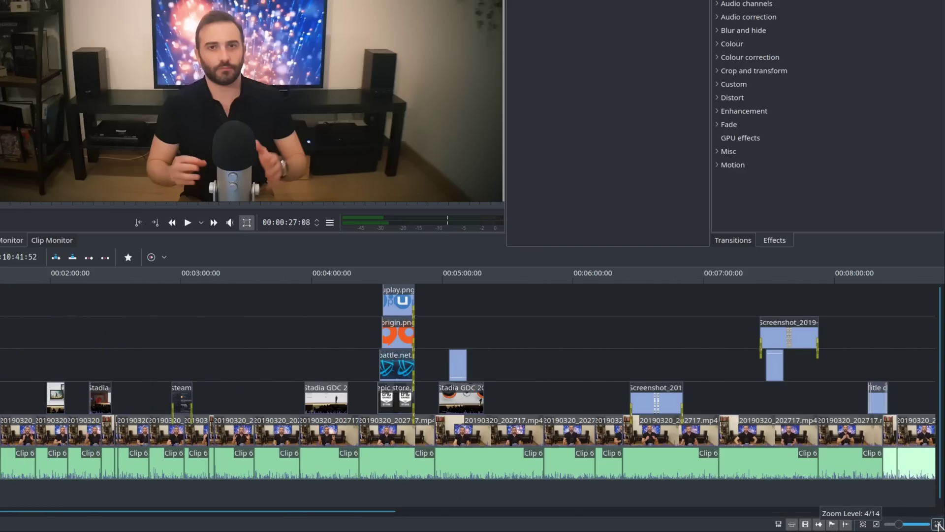
left_click(862, 524)
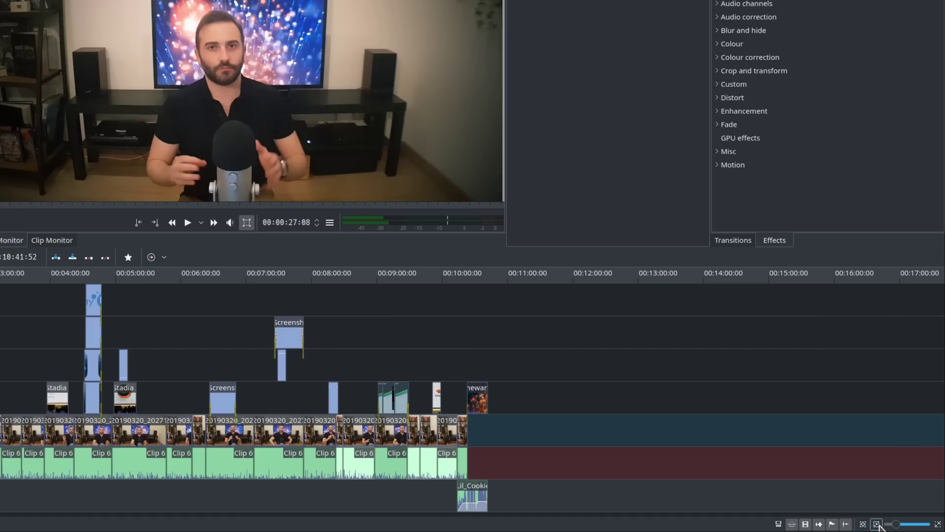
left_click(937, 525)
left_click(937, 525)
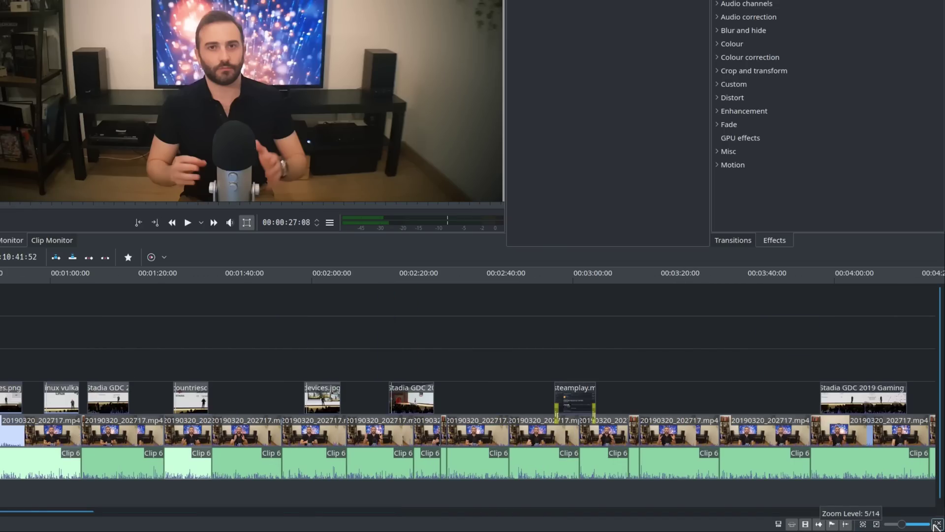
mouse_move(901, 526)
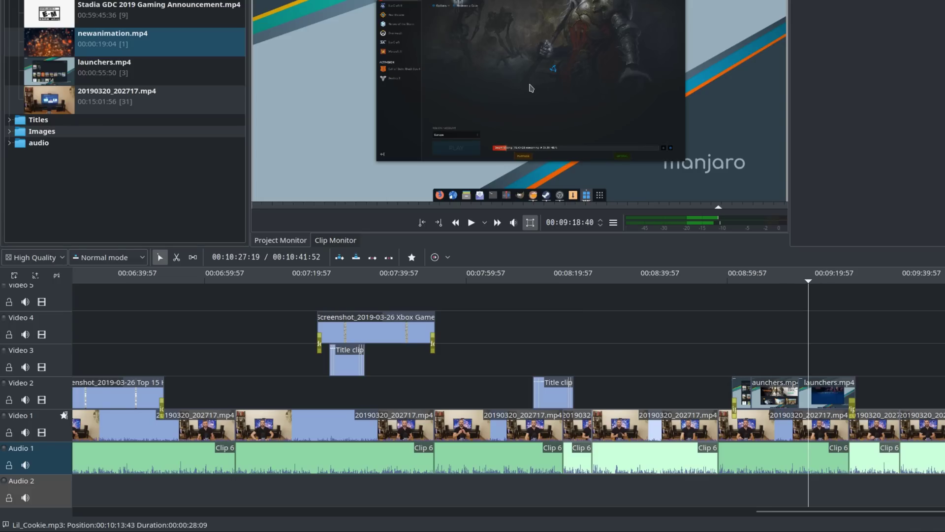
scroll(507, 394, "down", 5)
scroll(507, 394, "up", 10)
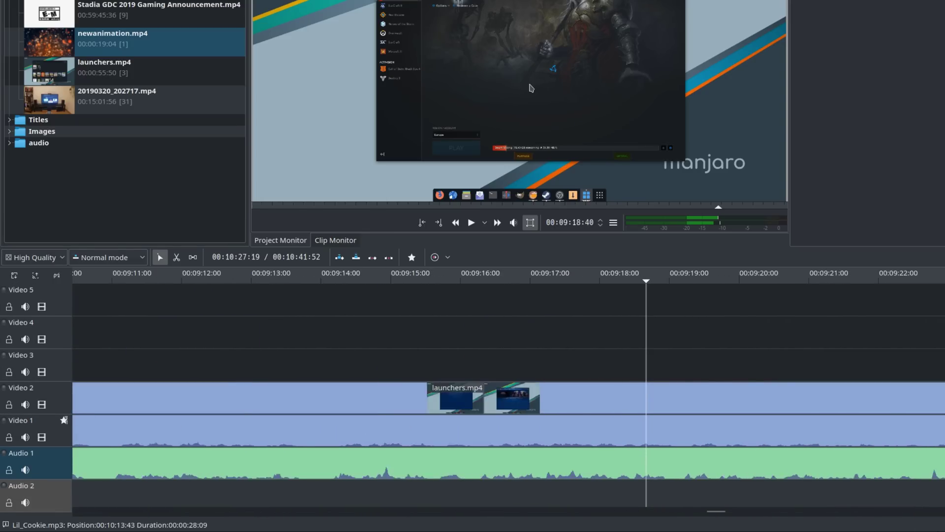
scroll(507, 393, "down", 4)
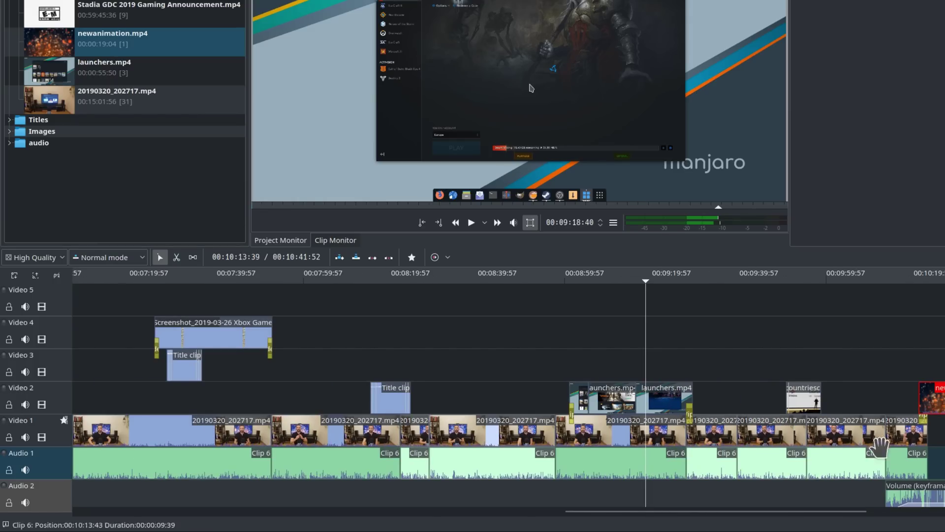
left_click(665, 281)
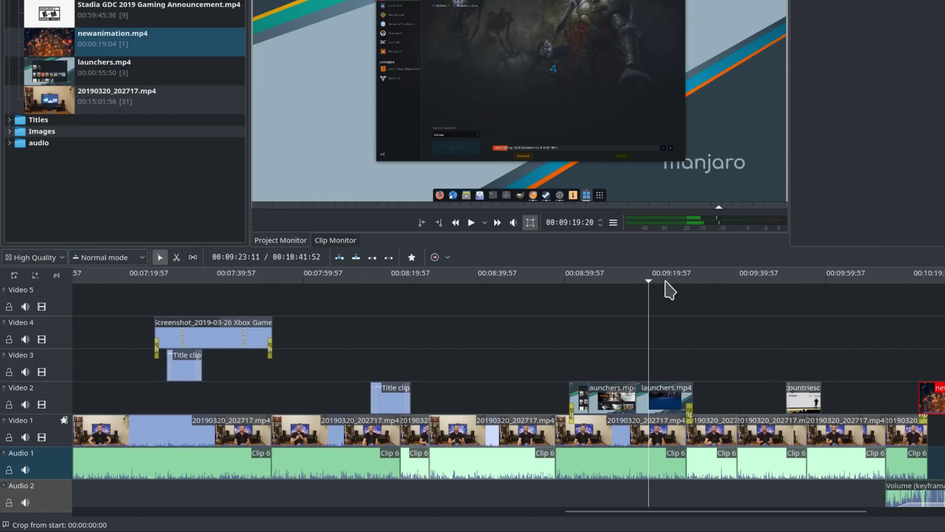
left_click(679, 283)
left_click(641, 280)
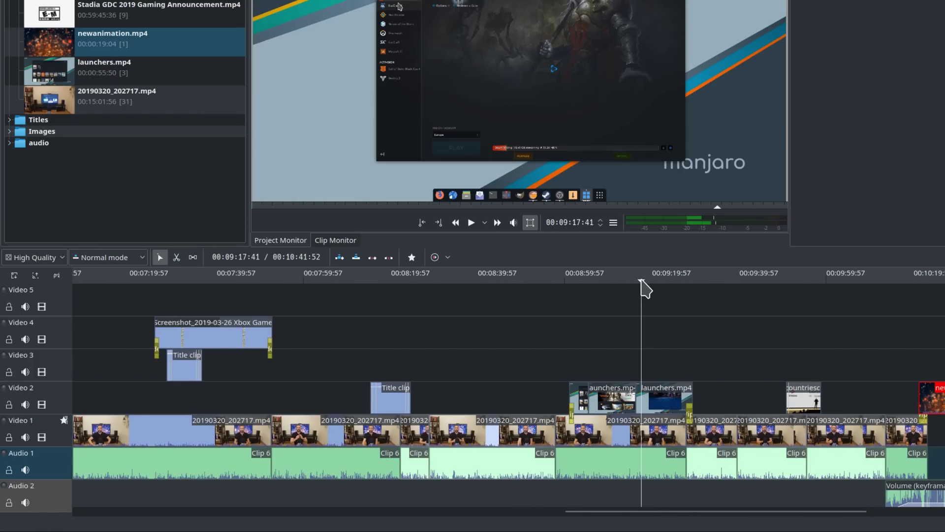
left_click(626, 283)
left_click(619, 282)
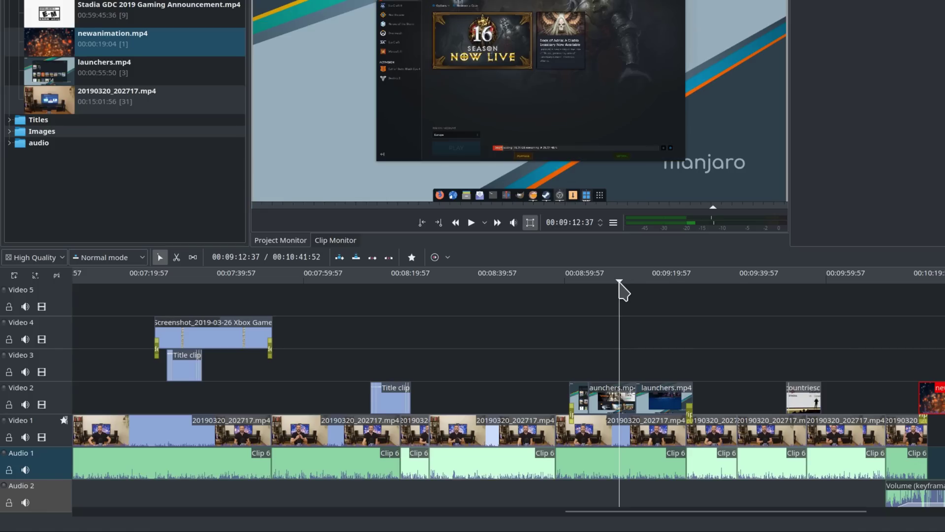
left_click(590, 281)
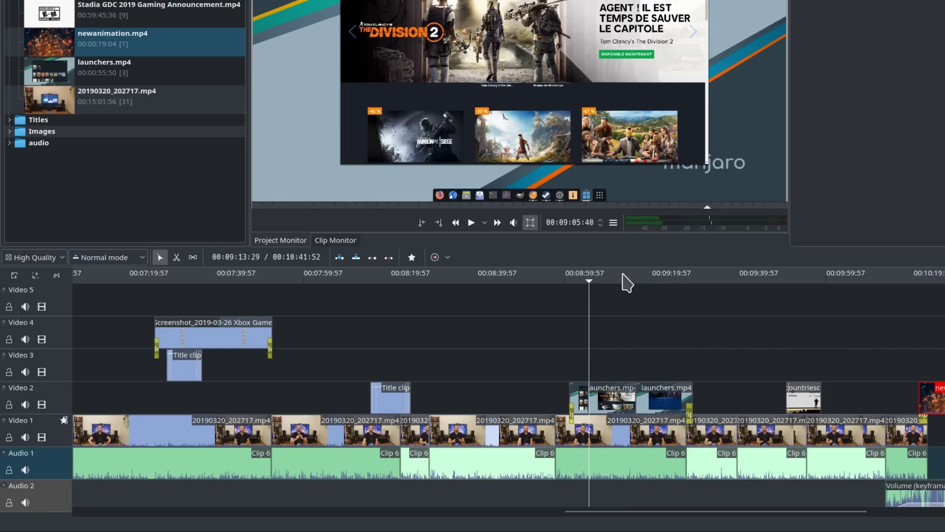
left_click(471, 222)
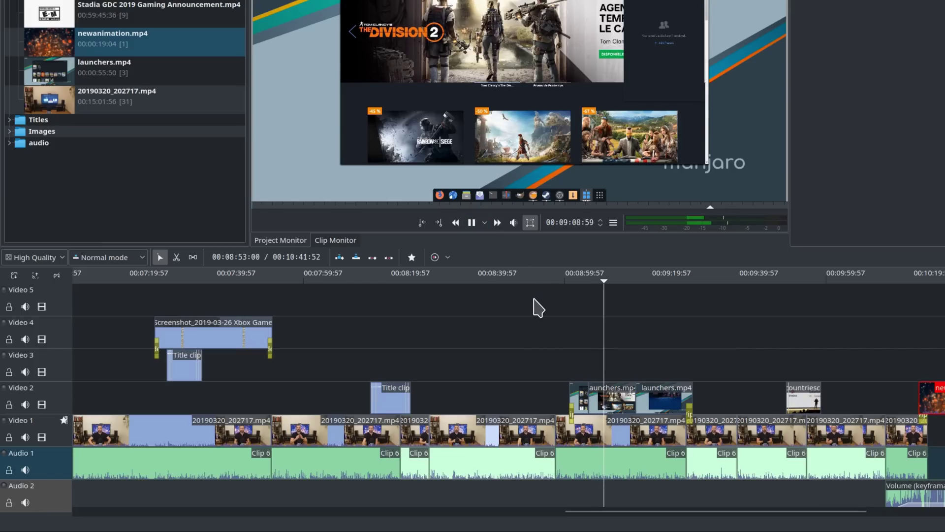
key("space")
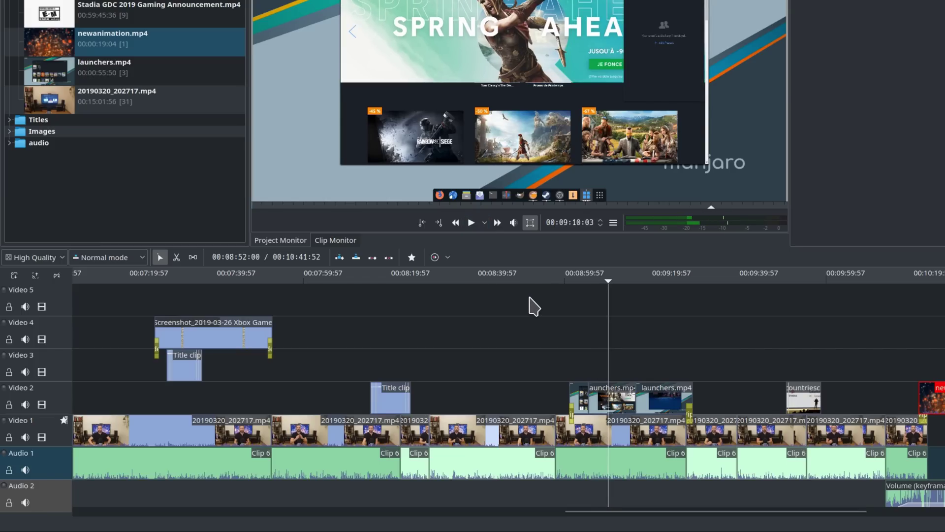
left_click(495, 288)
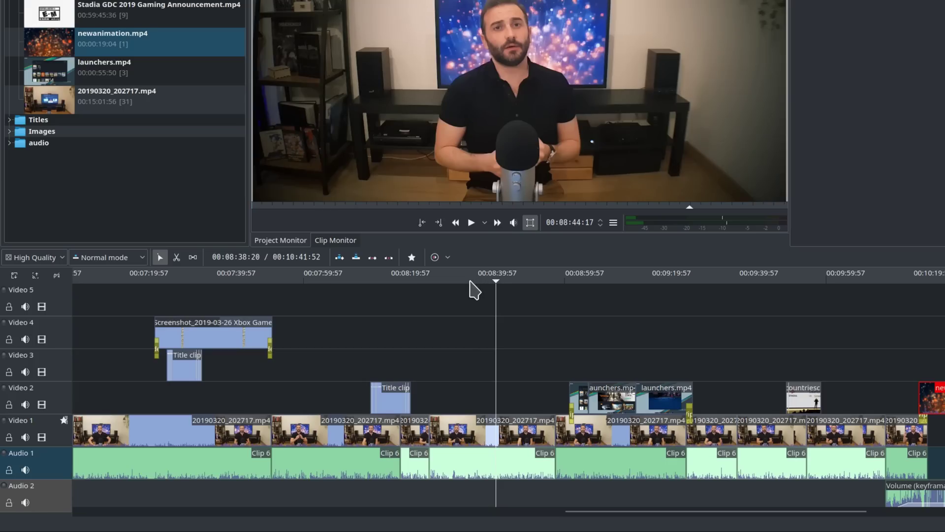
left_click(502, 289)
left_click(466, 288)
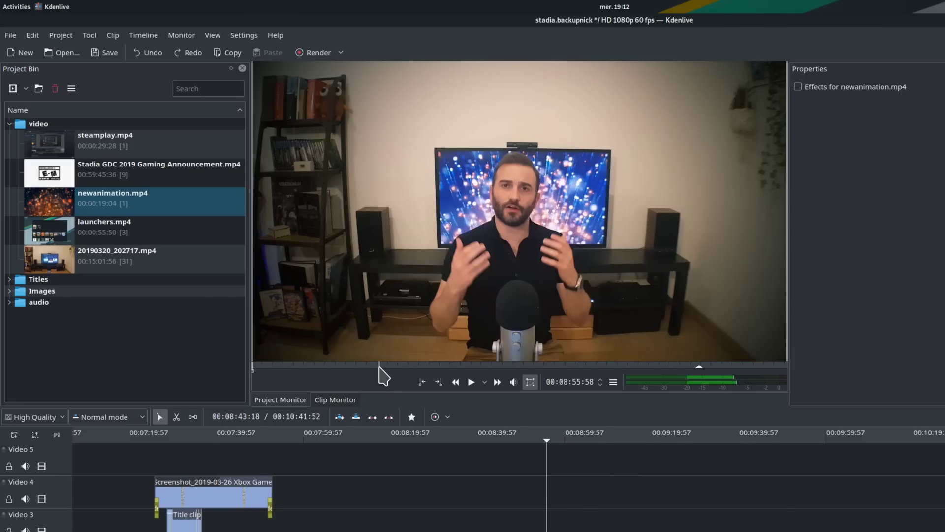
left_click(378, 366)
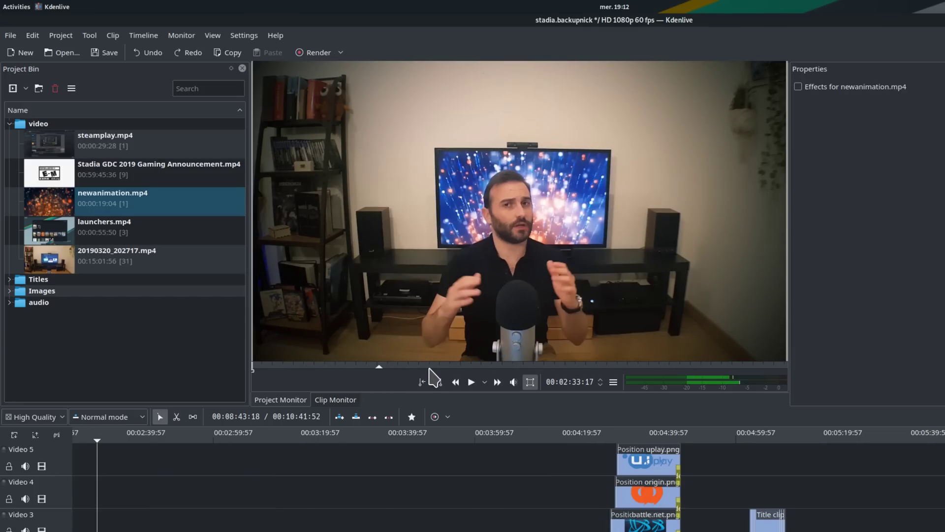
left_click(469, 366)
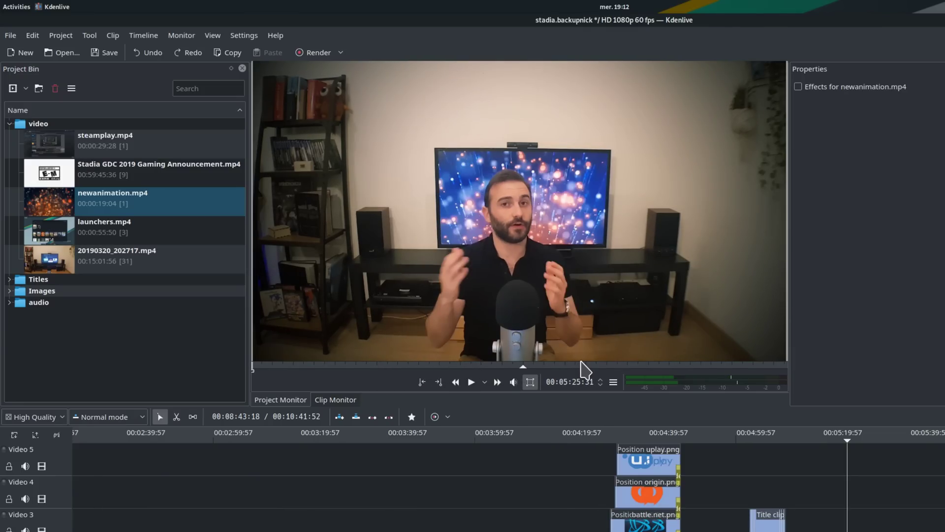
left_click(624, 366)
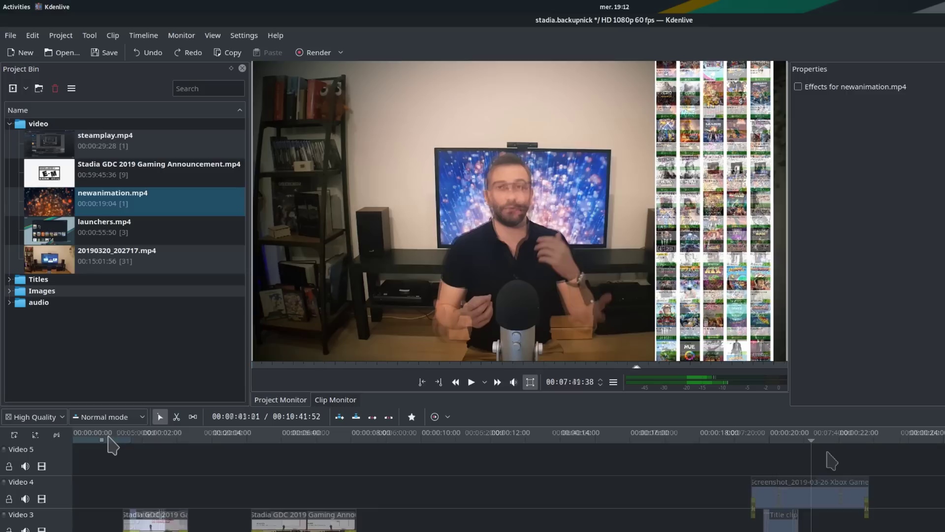
Drag the ruler zone's start, middle and end so it spans about 4 to 24 seconds.
scroll(110, 441, "up", 5)
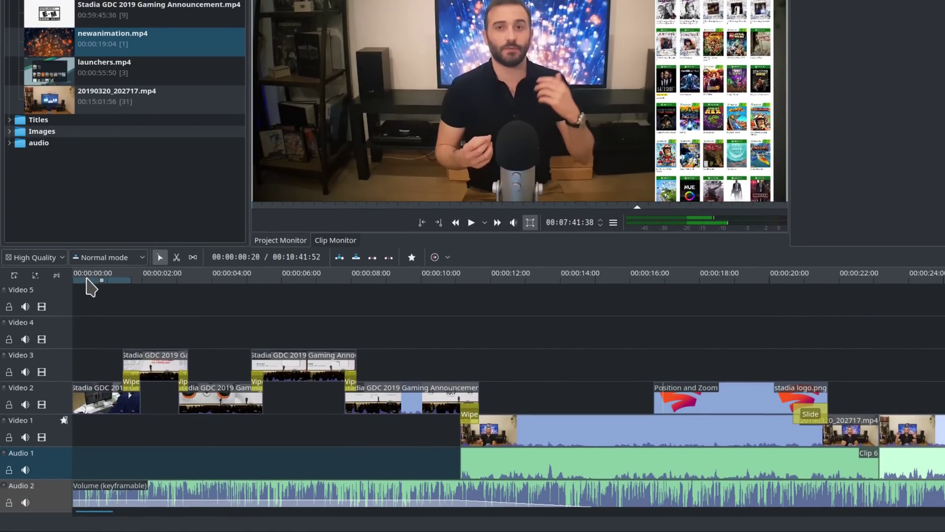
left_click_drag(147, 280, 552, 280)
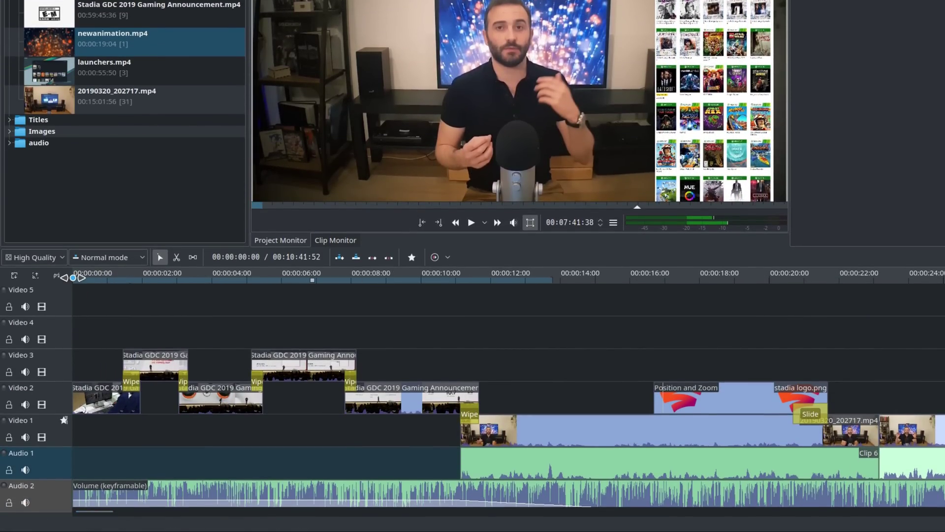
left_click_drag(72, 278, 238, 280)
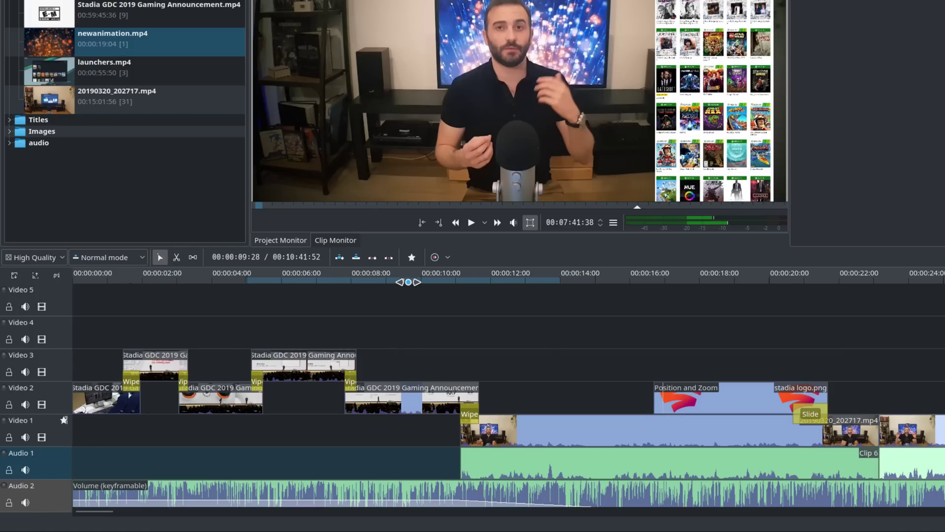
left_click_drag(408, 282, 359, 280)
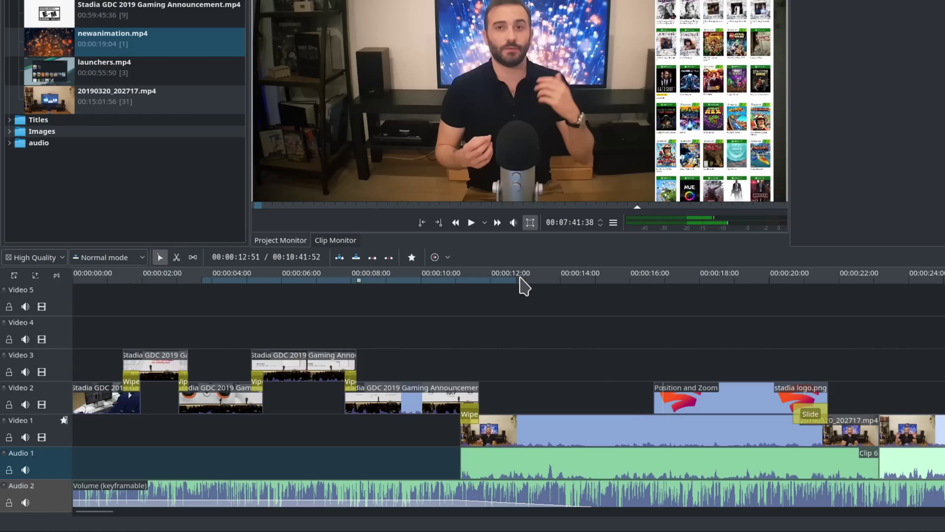
left_click_drag(528, 278, 832, 299)
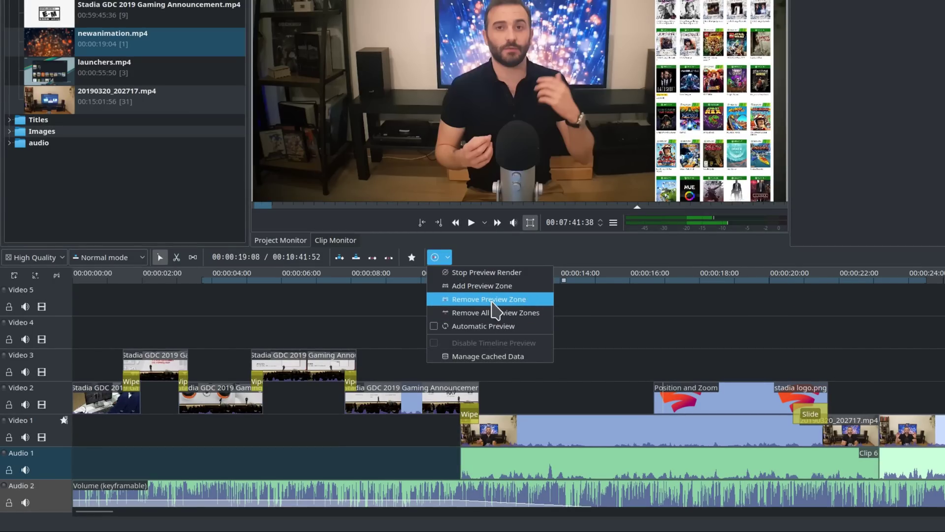
Dismiss the preview menu and slide the timeline zone back to the project start.
left_click(566, 259)
left_click(265, 279)
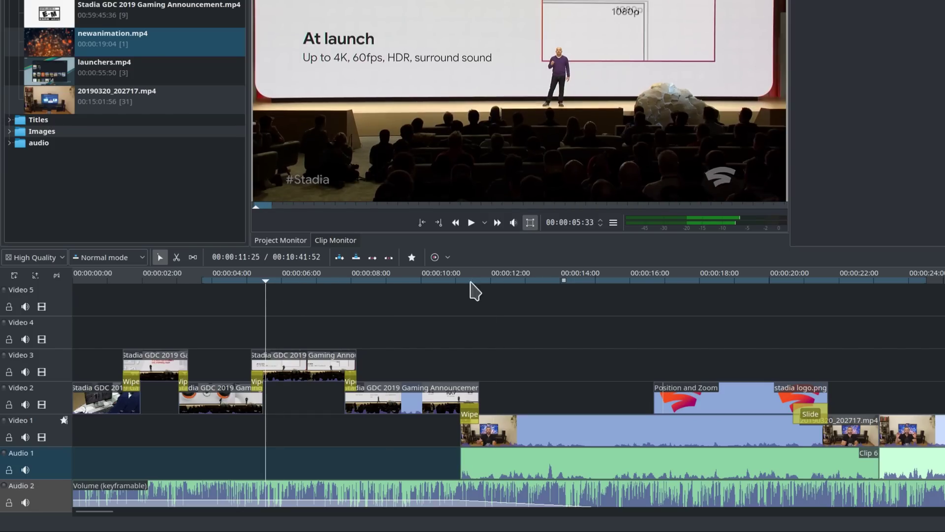
left_click_drag(561, 278, 347, 273)
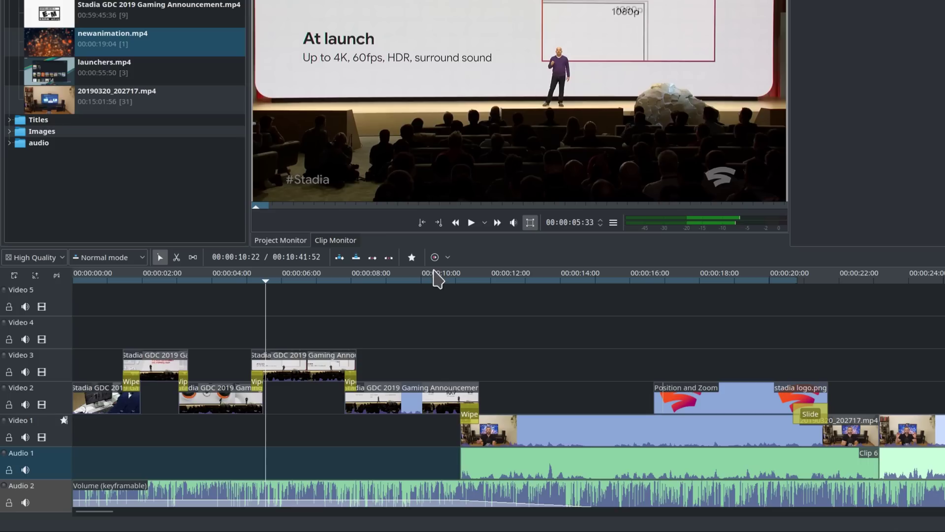
left_click_drag(435, 277, 406, 274)
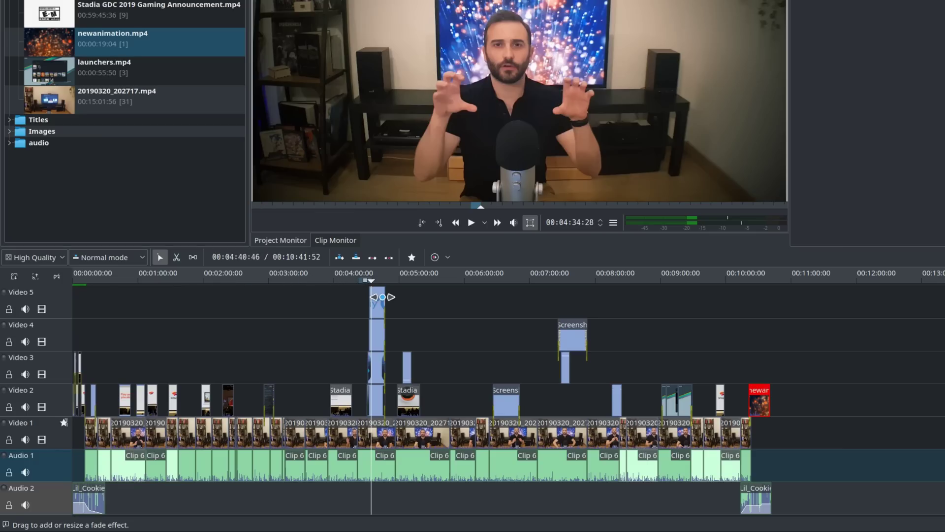
Zoom into the 4:30 area and fit the zone's end and start around the logo clips.
scroll(344, 294, "up", 3)
left_click_drag(303, 283, 427, 283)
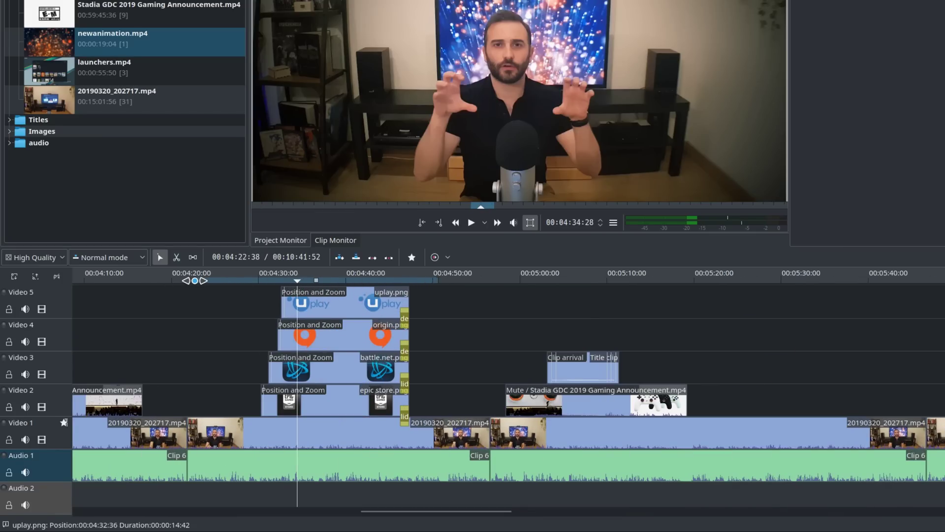
left_click_drag(195, 281, 253, 281)
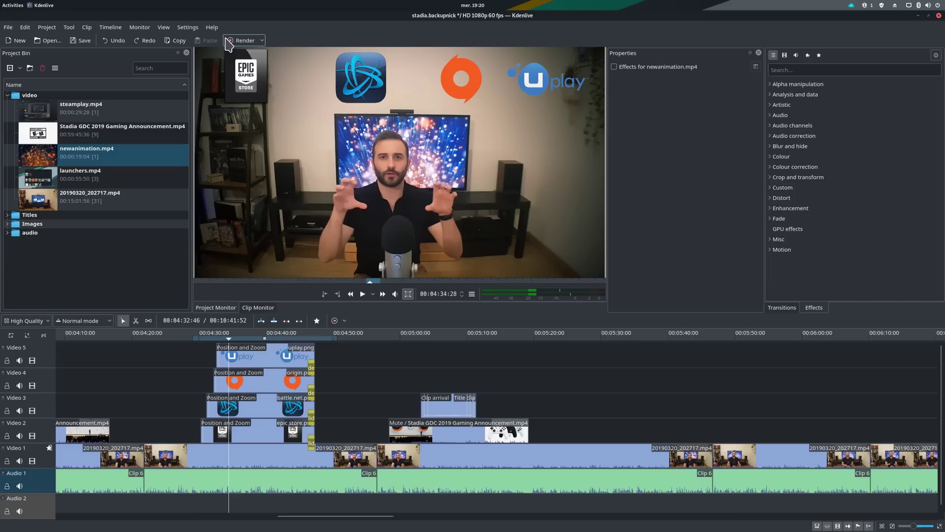
Render only the selected zone to an MP4 output file named stadiatest.mp4.
left_click(242, 41)
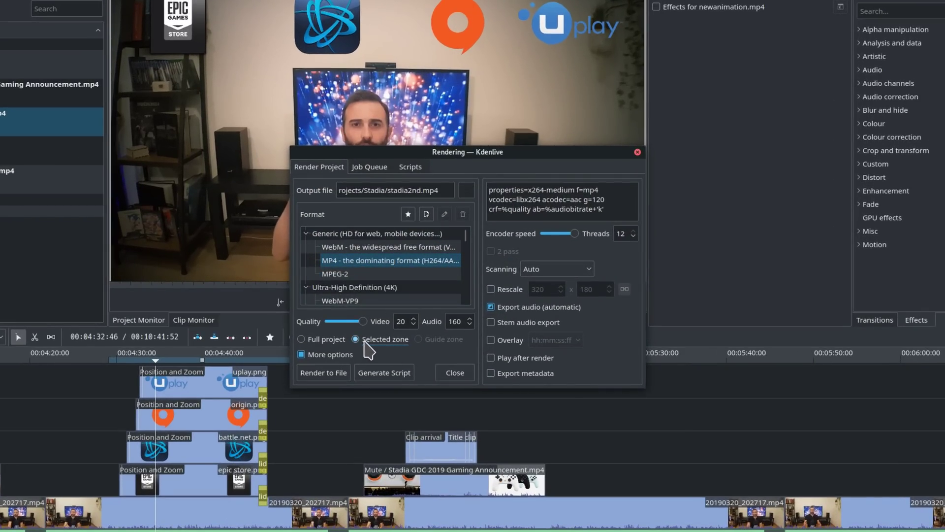
double_click(420, 191)
type("qs")
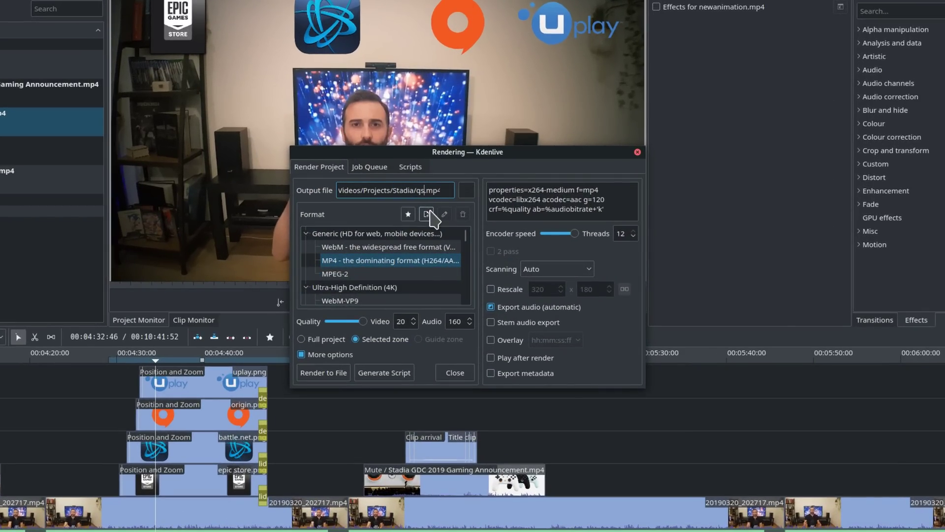
type("adiatest.")
left_click(324, 372)
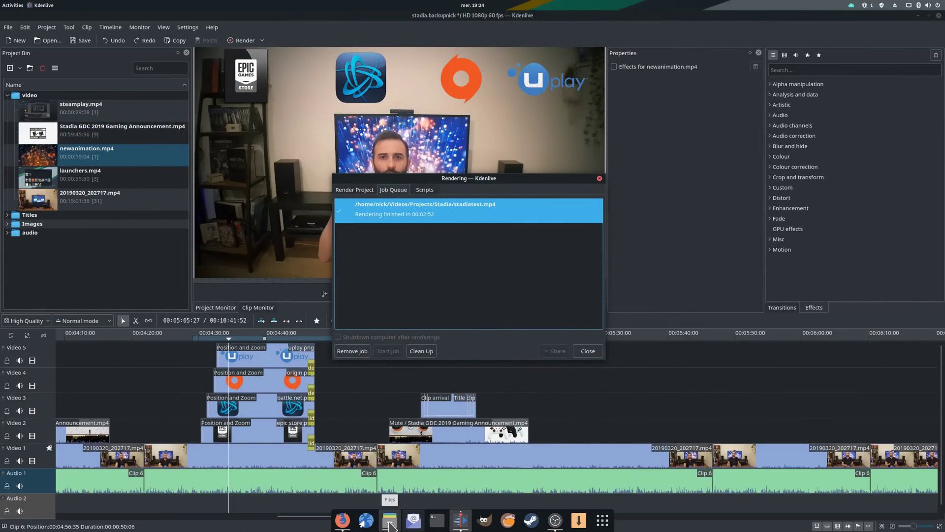
Watch stadiatest.mp4 from the Stadia folder in Files, then close the video player.
left_click(390, 522)
double_click(293, 118)
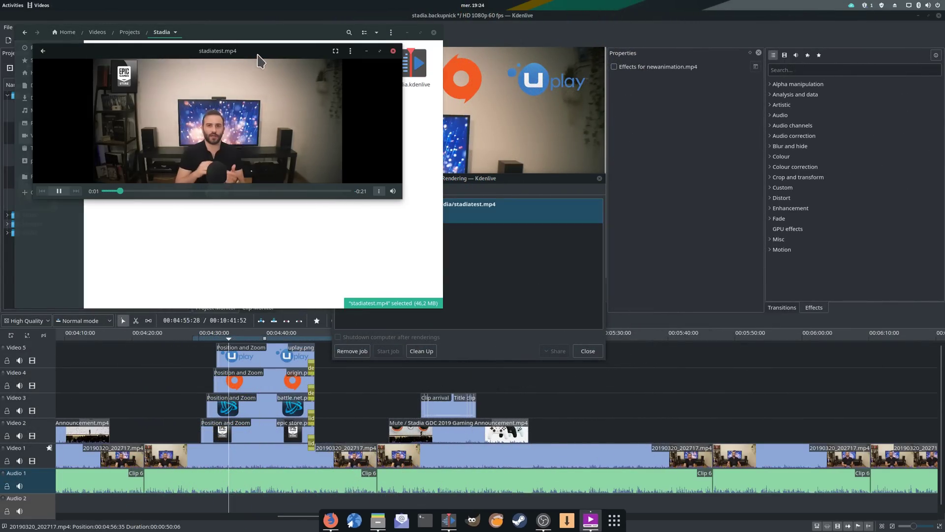
left_click_drag(259, 56, 489, 193)
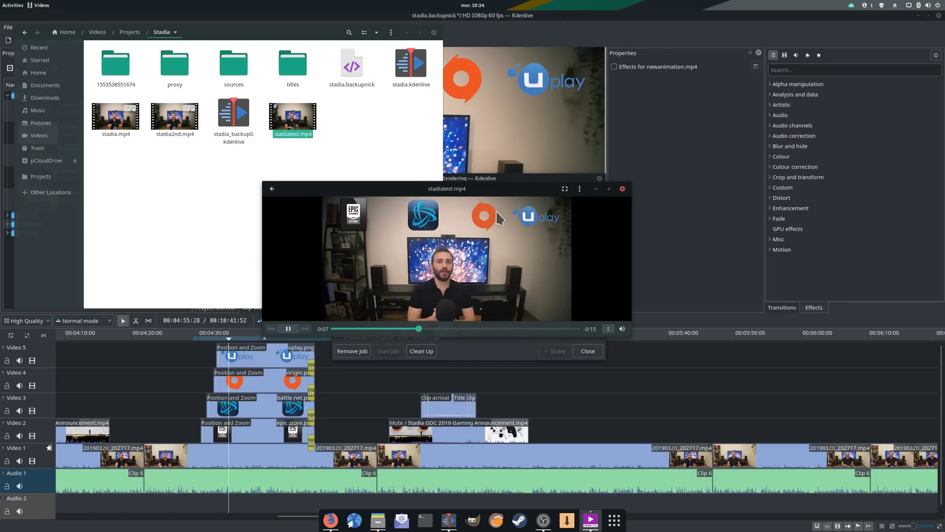
left_click(622, 189)
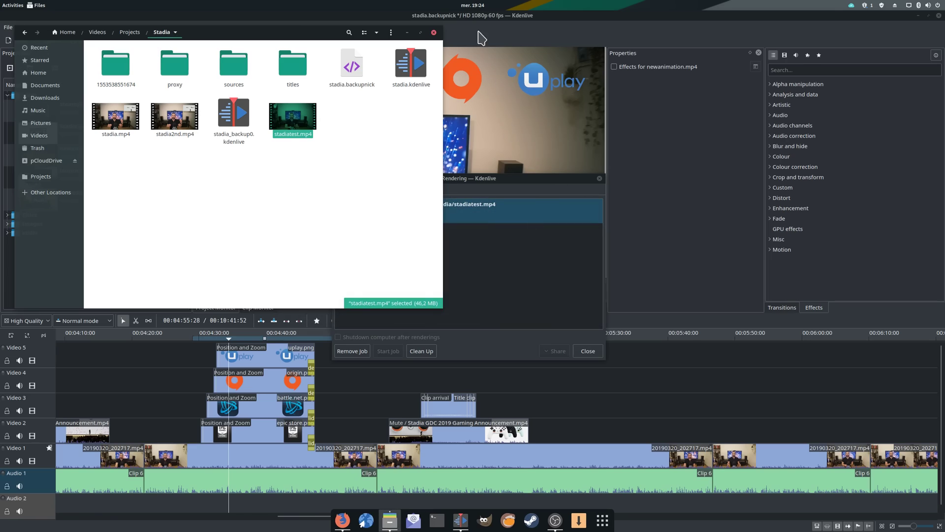